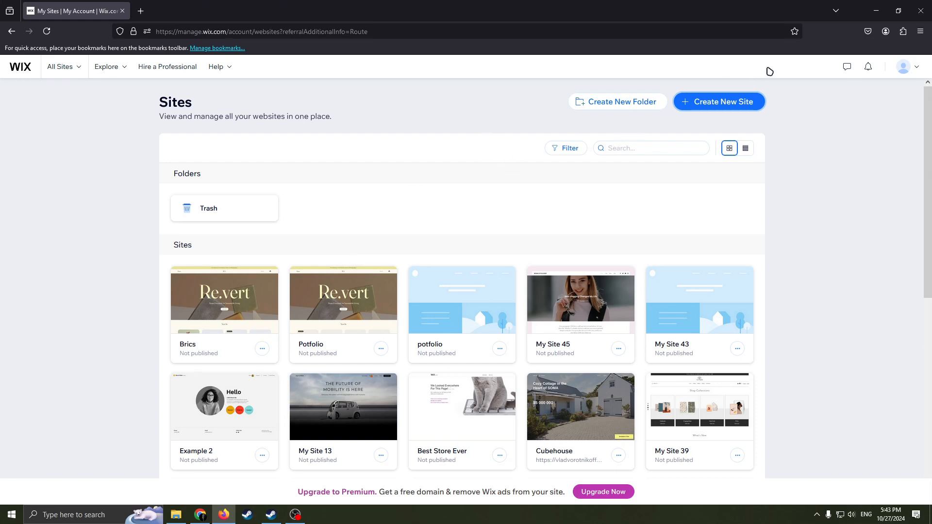
left_click(917, 66)
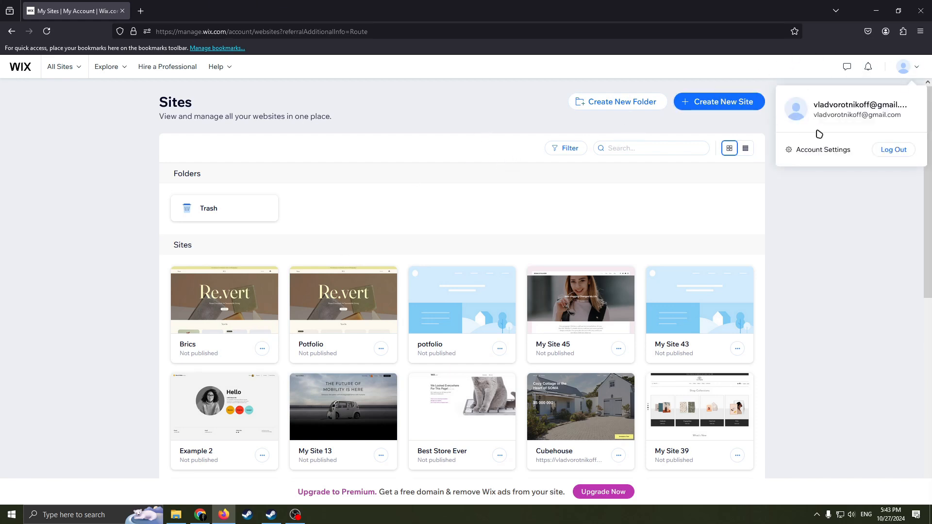
left_click(918, 69)
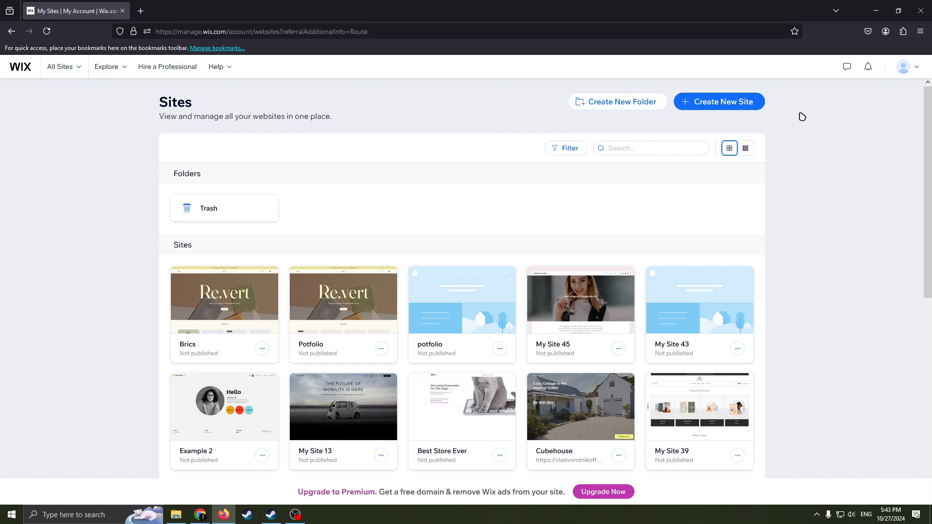
left_click(913, 67)
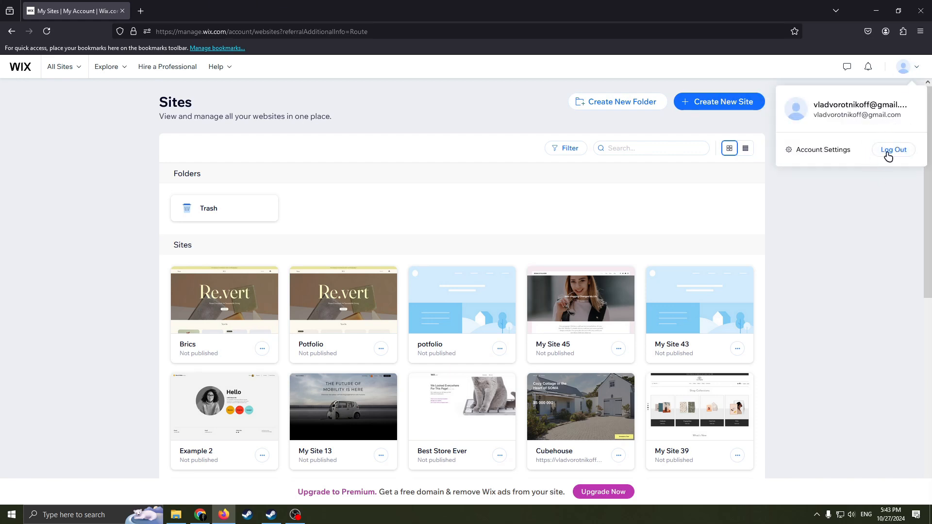
left_click(887, 171)
left_click(915, 75)
left_click(864, 170)
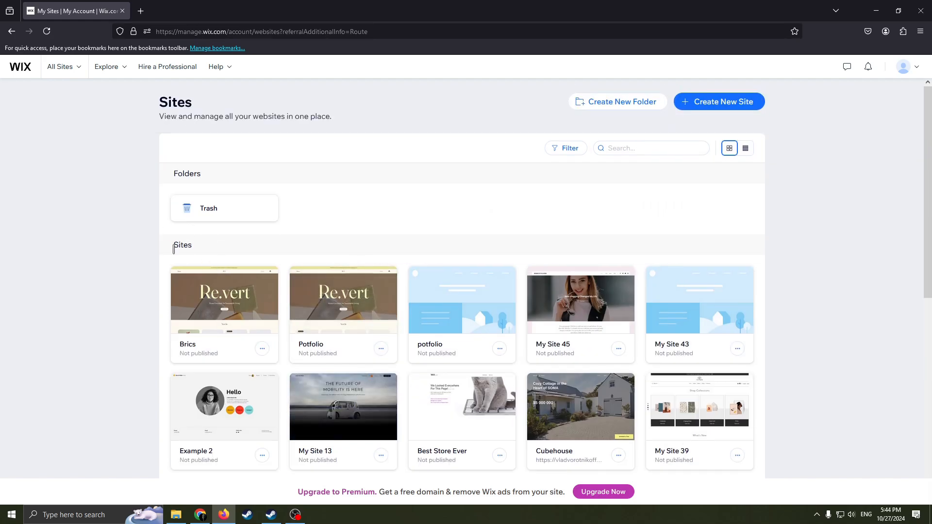
scroll(214, 257, "down", 1)
scroll(270, 265, "up", 1)
scroll(264, 272, "down", 1)
scroll(265, 273, "up", 1)
scroll(678, 196, "down", 1)
scroll(678, 196, "up", 1)
Start creating a new site and choose to set it up without the AI chat.
left_click(700, 106)
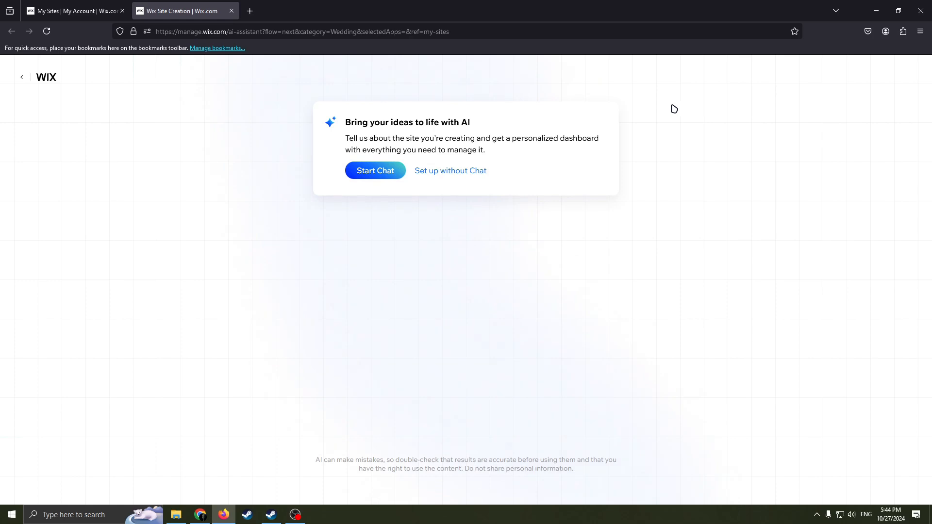
left_click(430, 171)
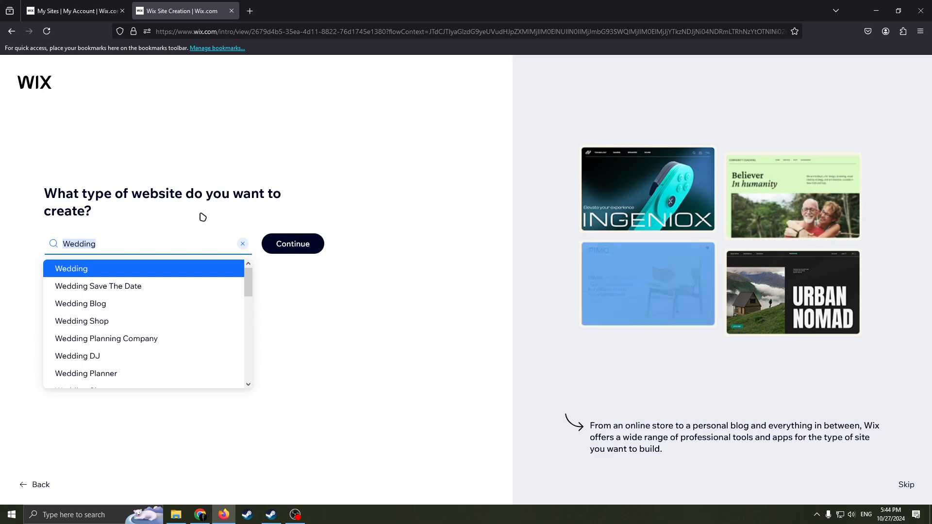
Search for the website type "real estate", choose Real Estate Agency and continue with the site setup.
key("BackSpace")
type("re")
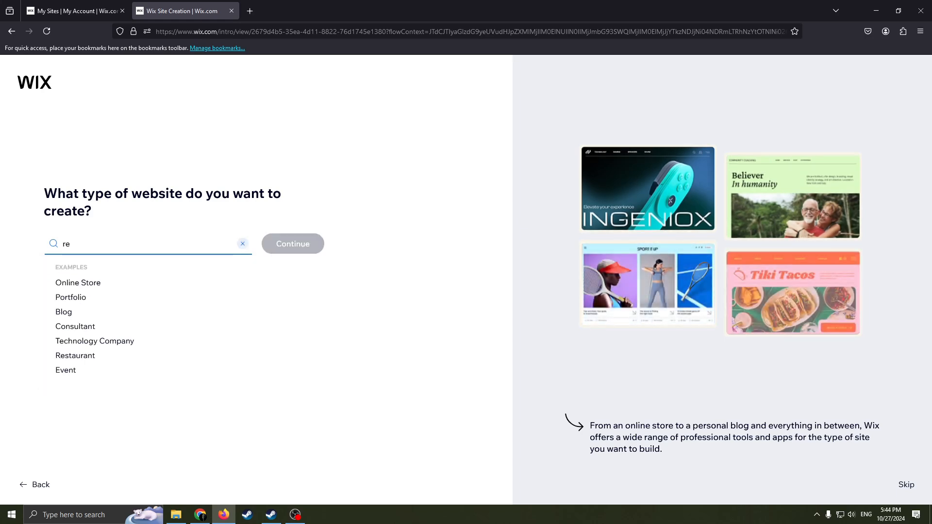
type("al estate")
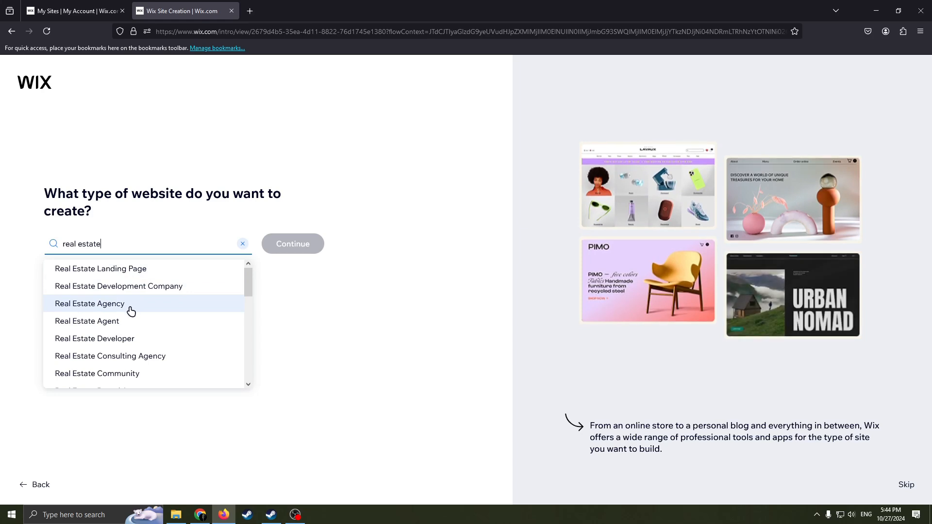
scroll(119, 328, "down", 1)
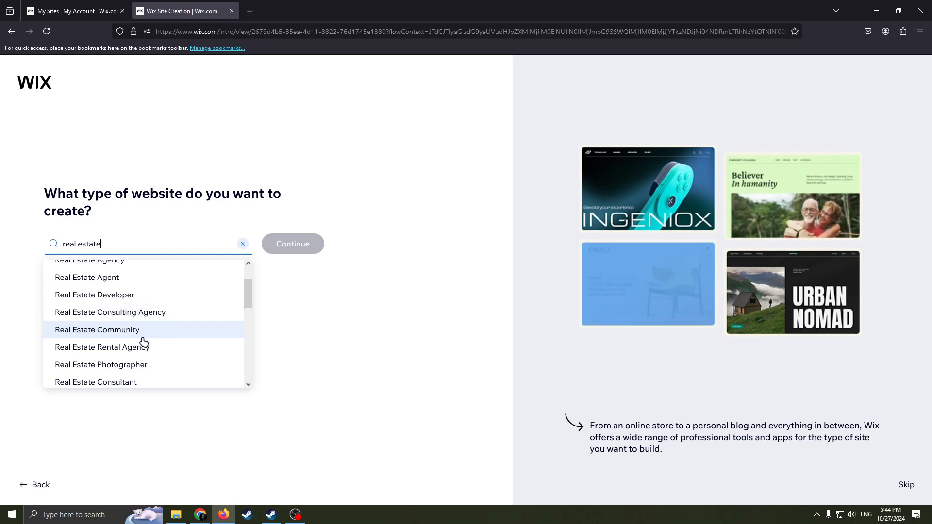
scroll(143, 342, "down", 1)
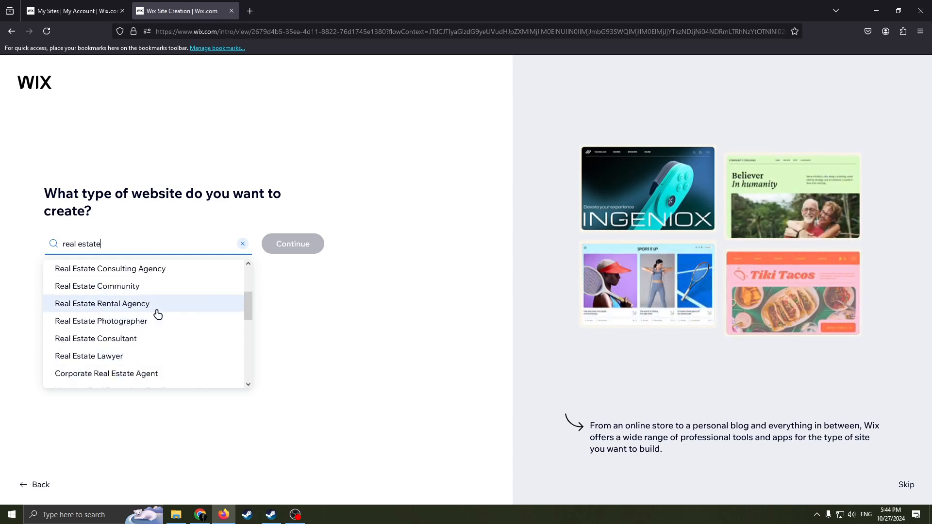
scroll(156, 340, "down", 1)
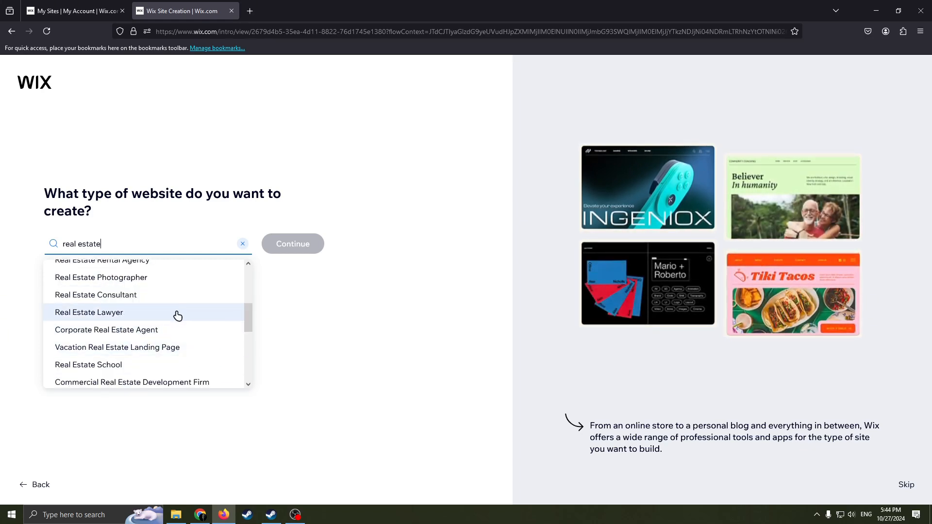
scroll(163, 330, "up", 1)
scroll(156, 330, "down", 2)
scroll(160, 327, "up", 4)
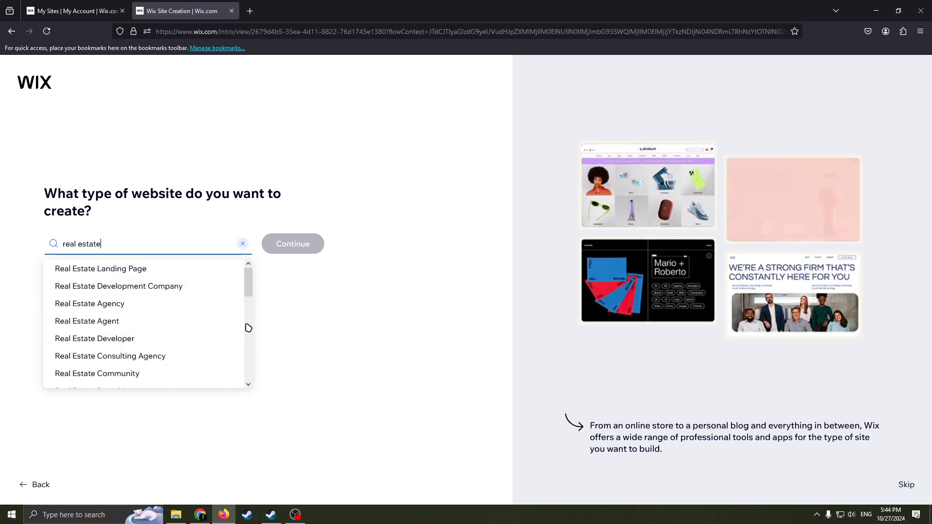
left_click(101, 305)
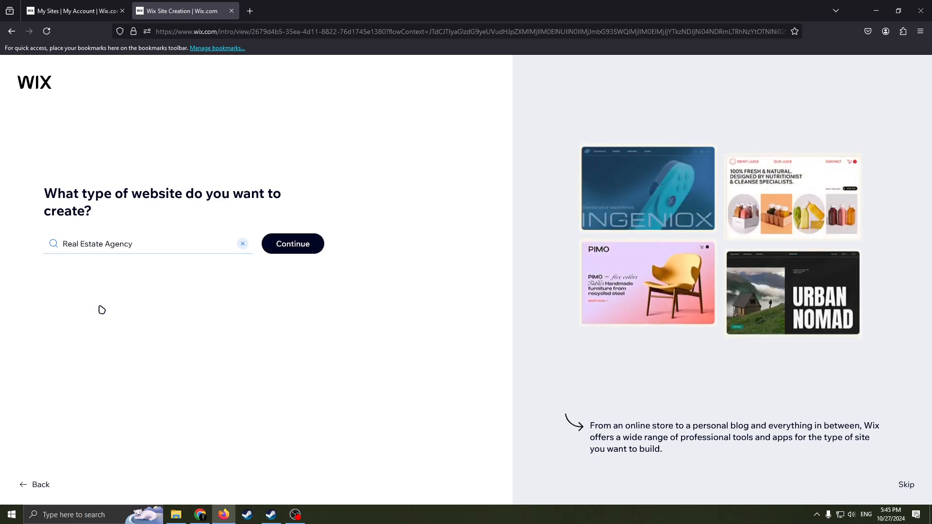
left_click(293, 251)
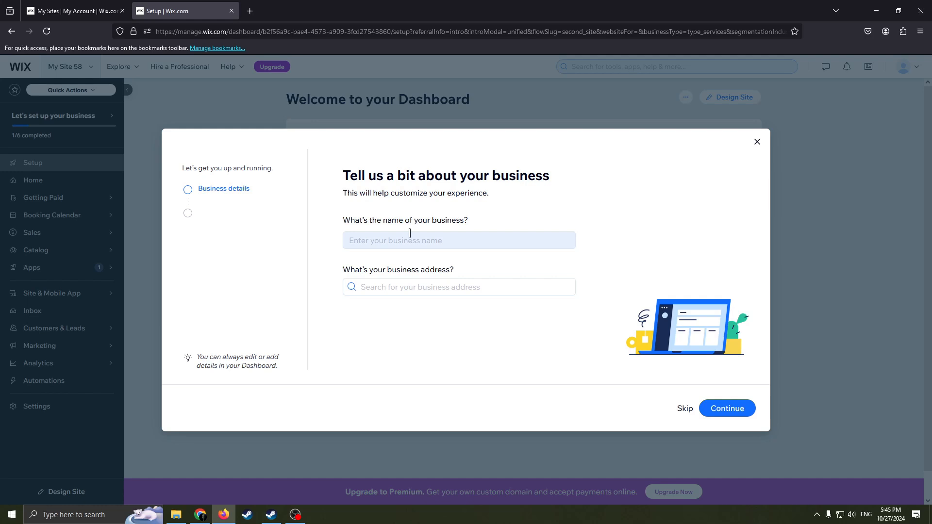
Enter "Agency Real Estate" as the business name and leave the business address empty.
left_click(441, 242)
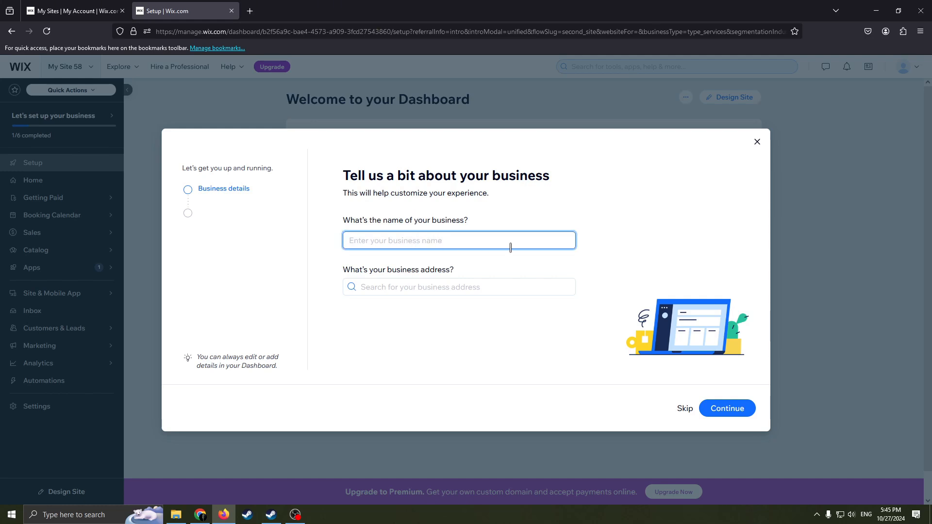
type("Agency Real")
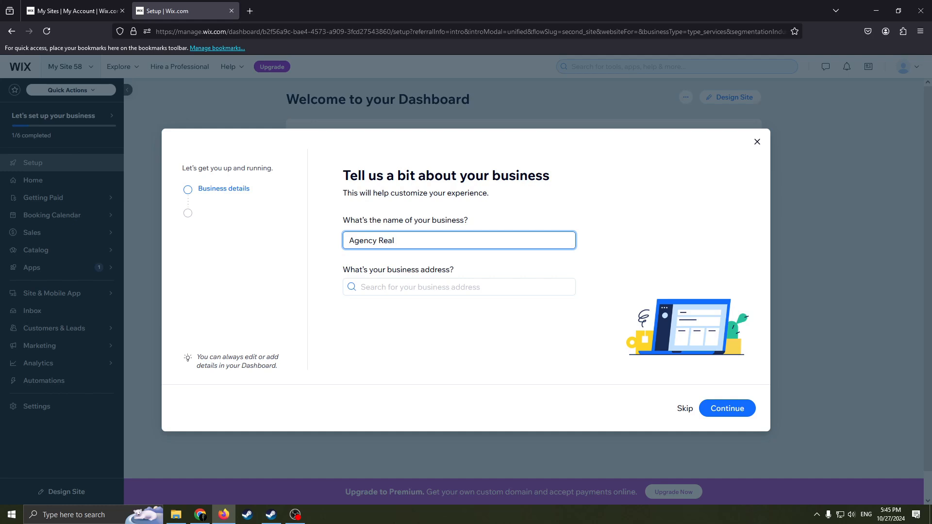
type("Estate")
left_click(419, 286)
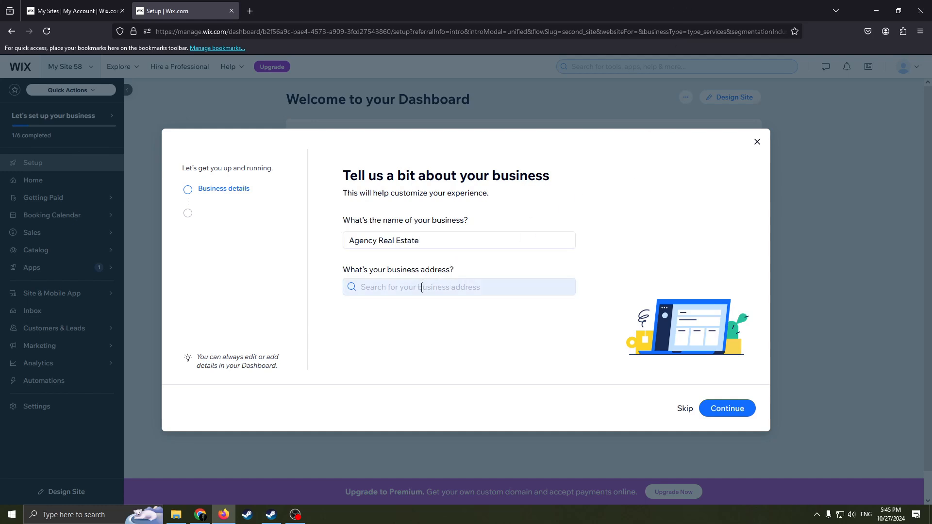
left_click(436, 364)
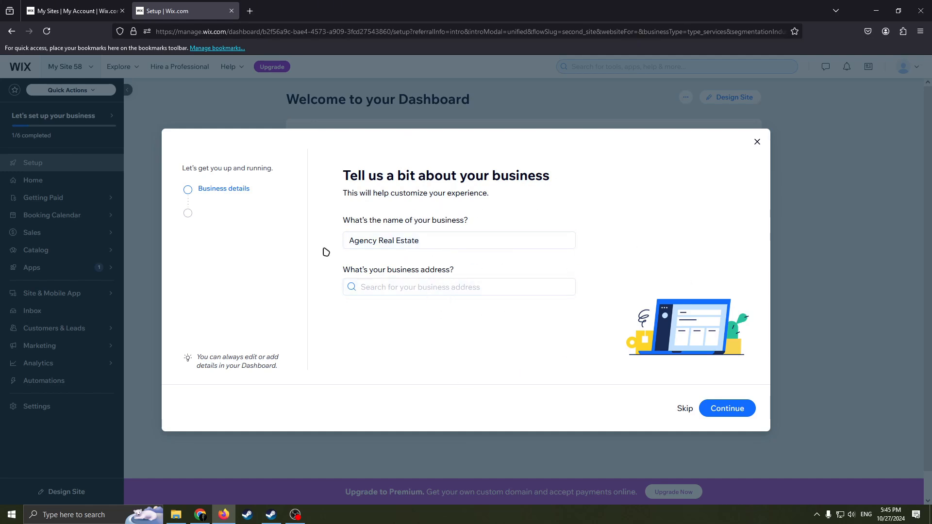
left_click(354, 241)
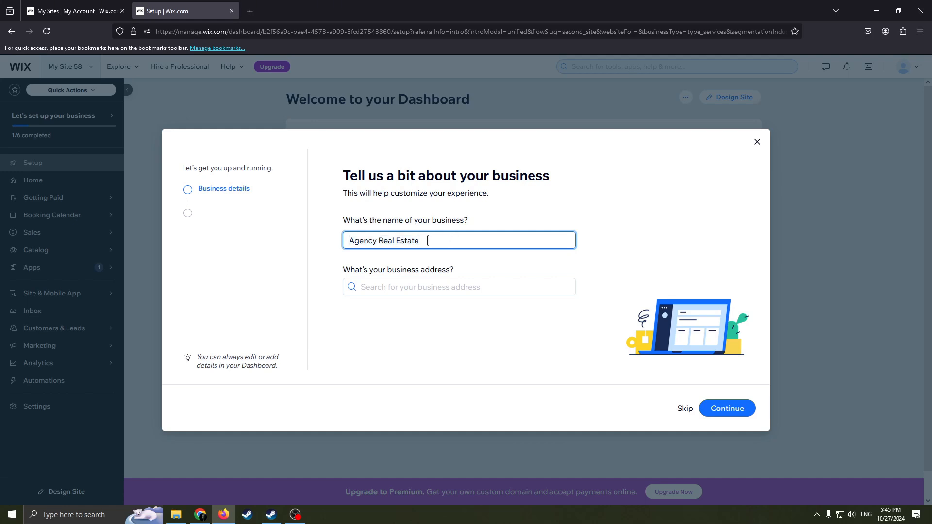
left_click_drag(429, 240, 341, 242)
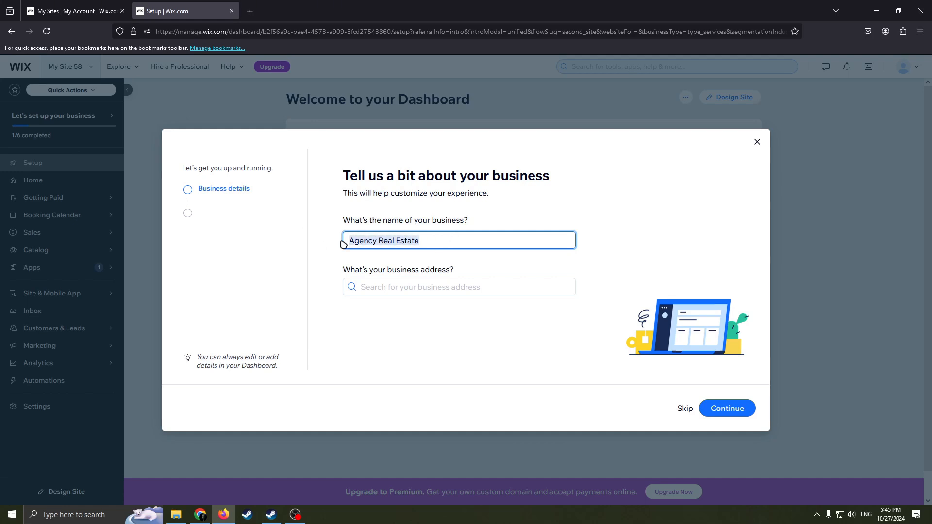
left_click_drag(493, 207, 342, 176)
left_click(485, 208)
left_click(462, 190)
left_click_drag(470, 193, 342, 175)
left_click(491, 194)
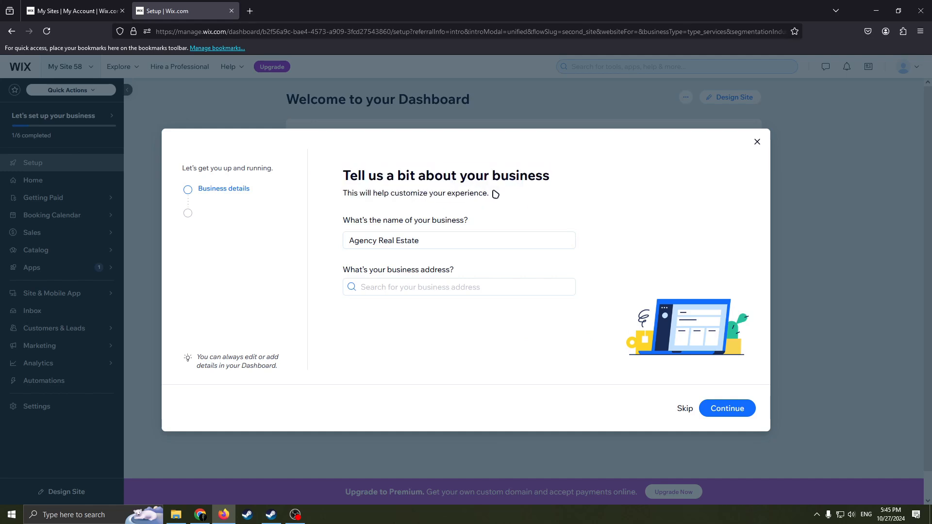
left_click_drag(483, 194, 365, 178)
left_click(437, 193)
left_click_drag(498, 196, 342, 176)
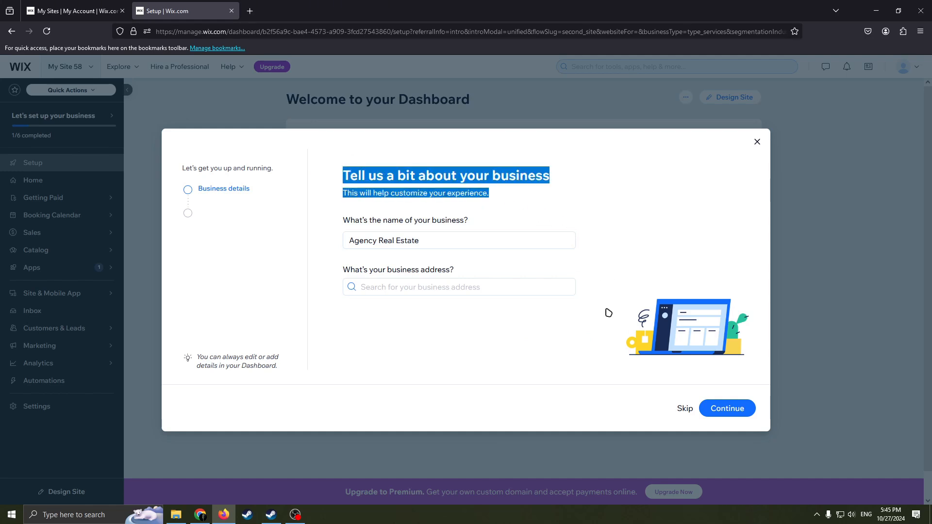
Continue past the business details and skip setting the default working hours.
left_click(726, 409)
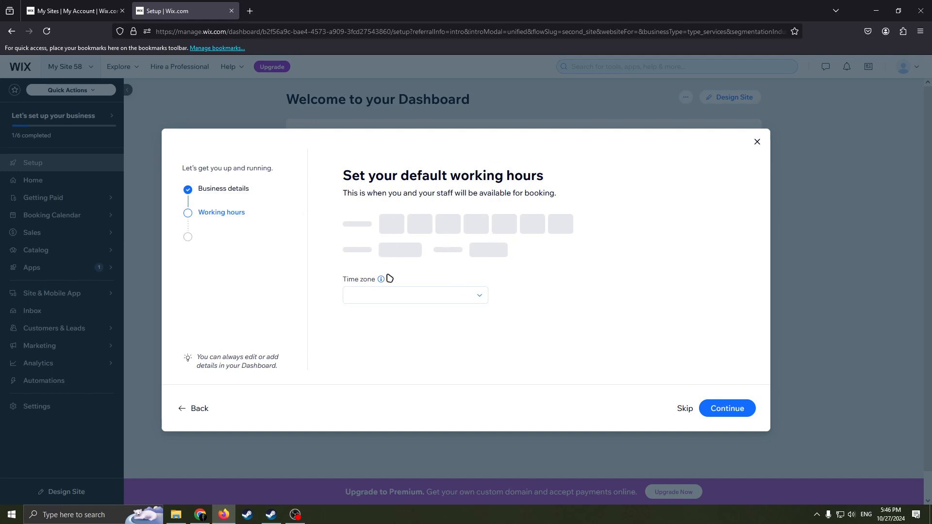
left_click(405, 249)
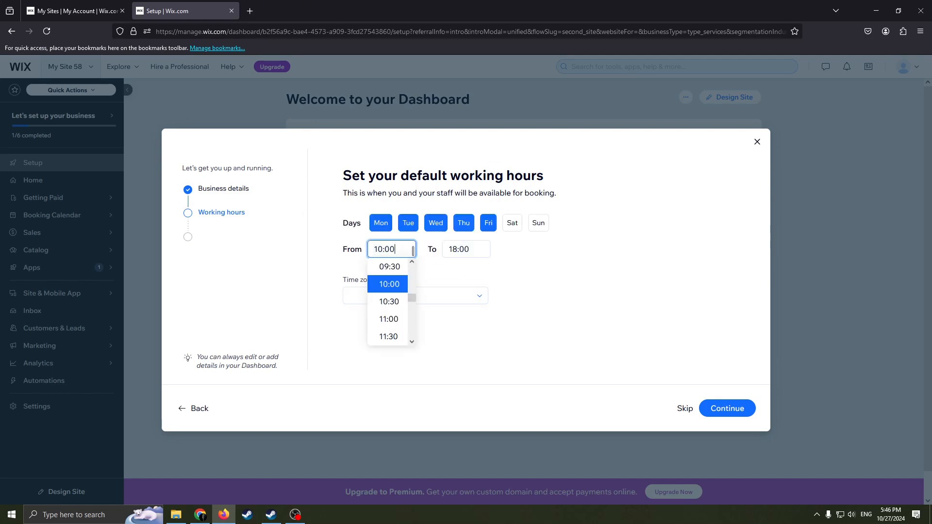
key("Tab")
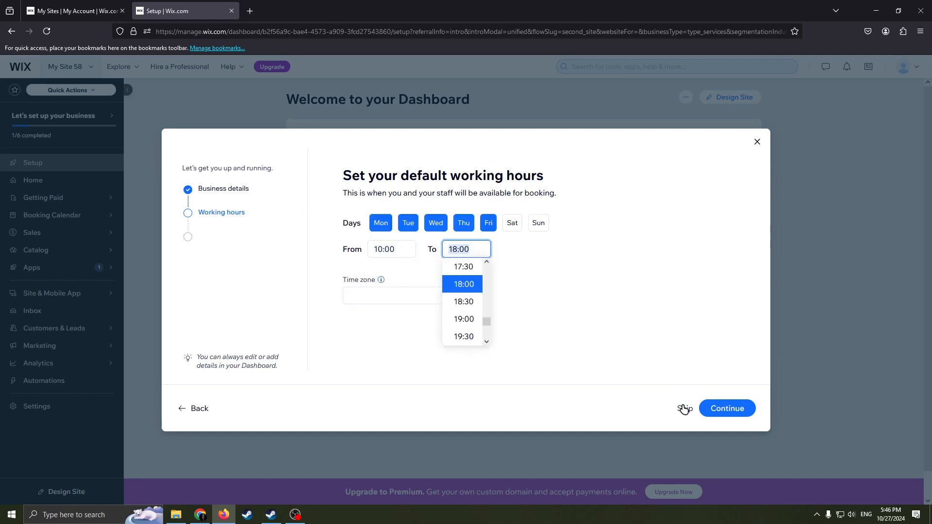
left_click(685, 410)
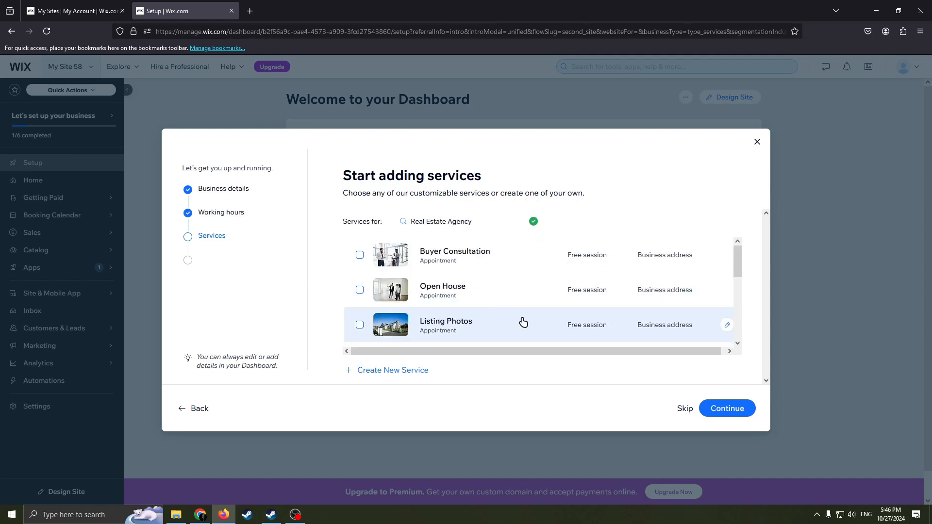
Look through the list of suggested services for a real estate agency.
scroll(493, 300, "down", 5)
scroll(518, 302, "up", 5)
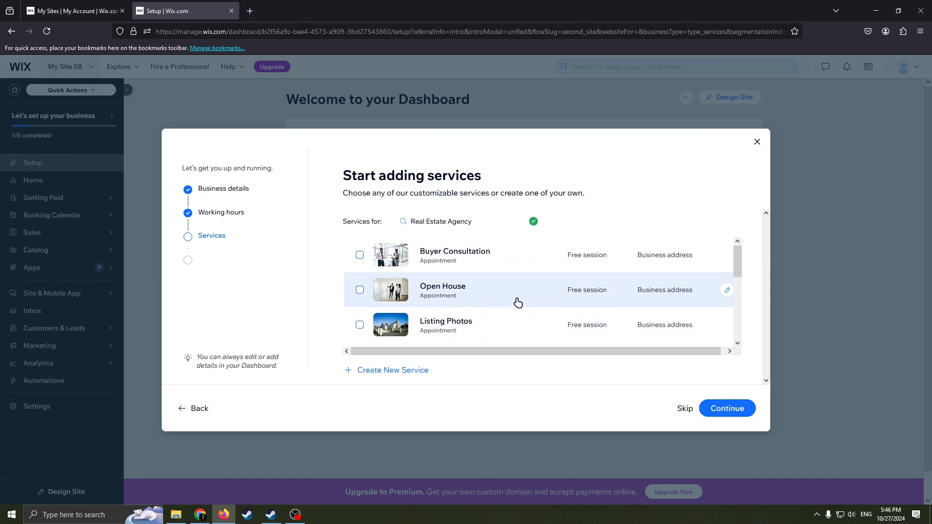
scroll(446, 301, "down", 4)
scroll(445, 295, "up", 4)
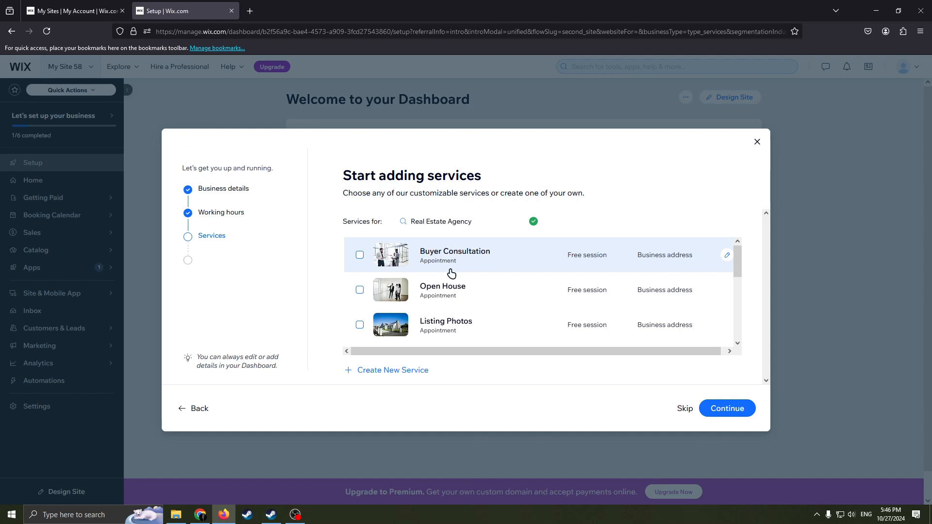
scroll(449, 303, "down", 1)
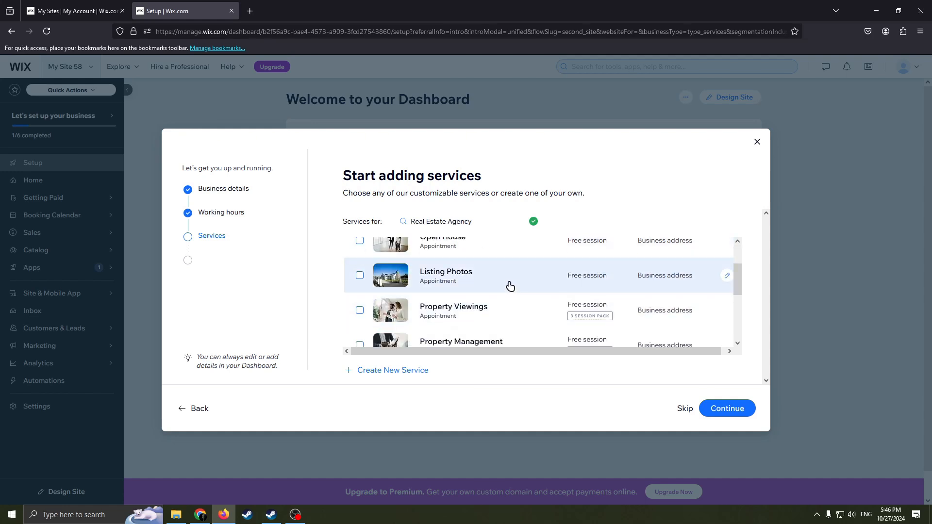
scroll(513, 298, "down", 2)
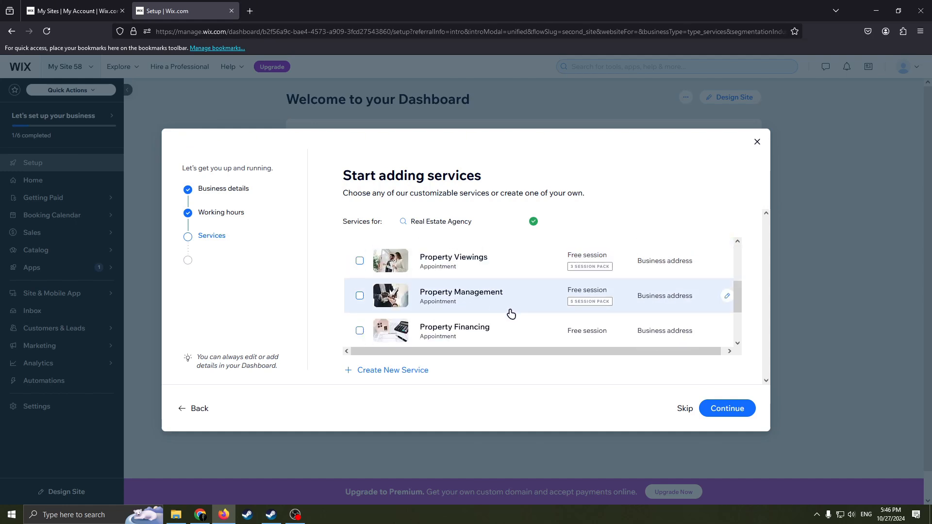
scroll(500, 320, "down", 2)
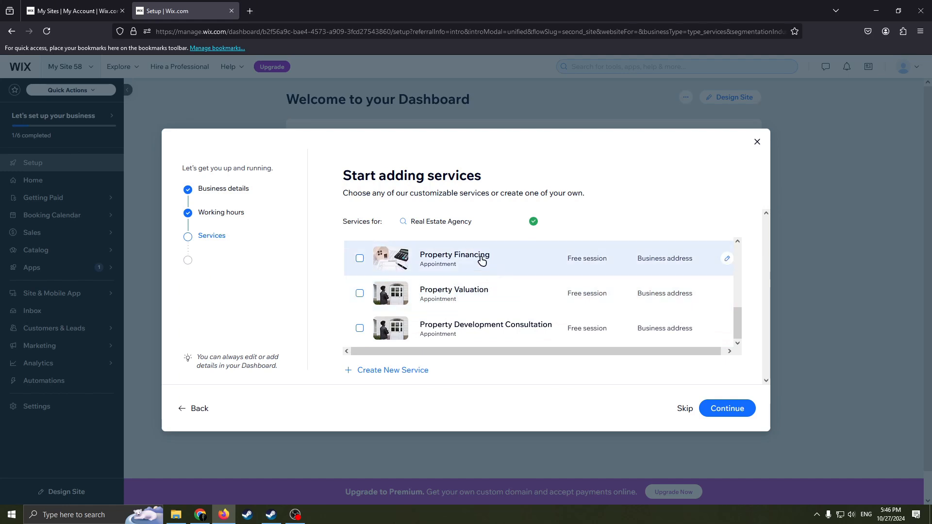
Select the services Buyer Consultation, Open House, Listing Photos, Property Management and Property Financing, and continue to the staff setup.
scroll(481, 267, "up", 3)
left_click(360, 255)
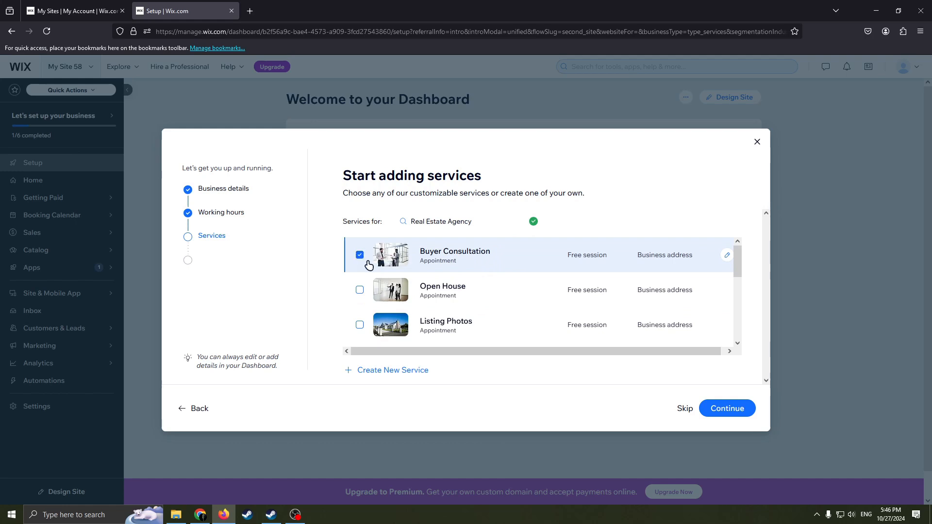
left_click(360, 290)
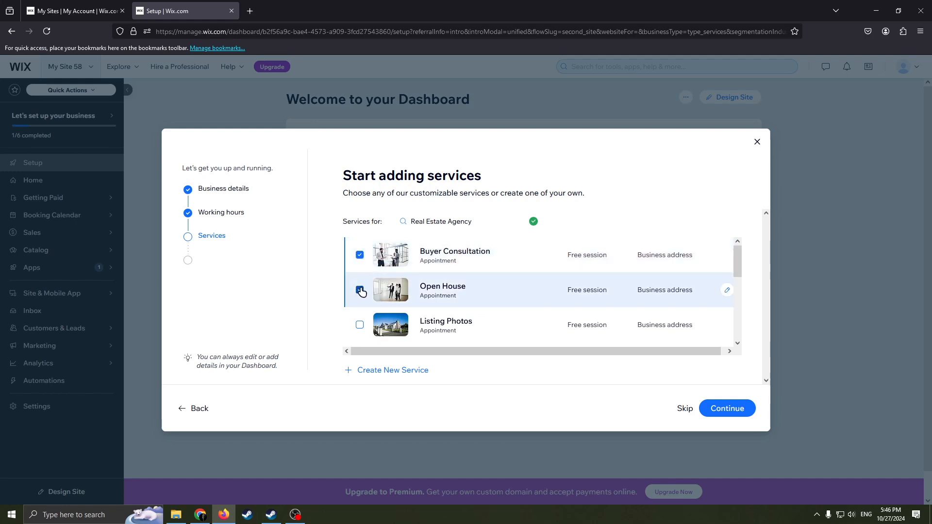
scroll(367, 291, "down", 3)
scroll(368, 284, "up", 2)
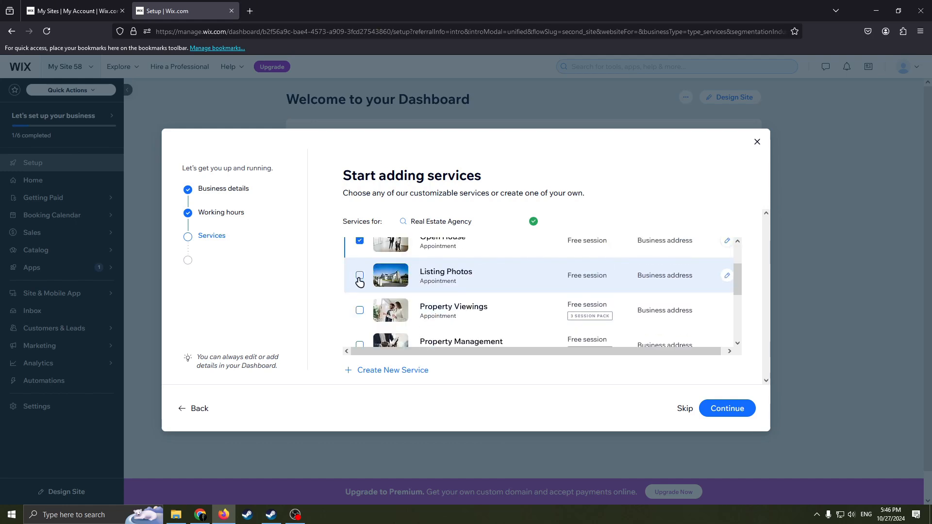
left_click(360, 276)
scroll(374, 285, "down", 3)
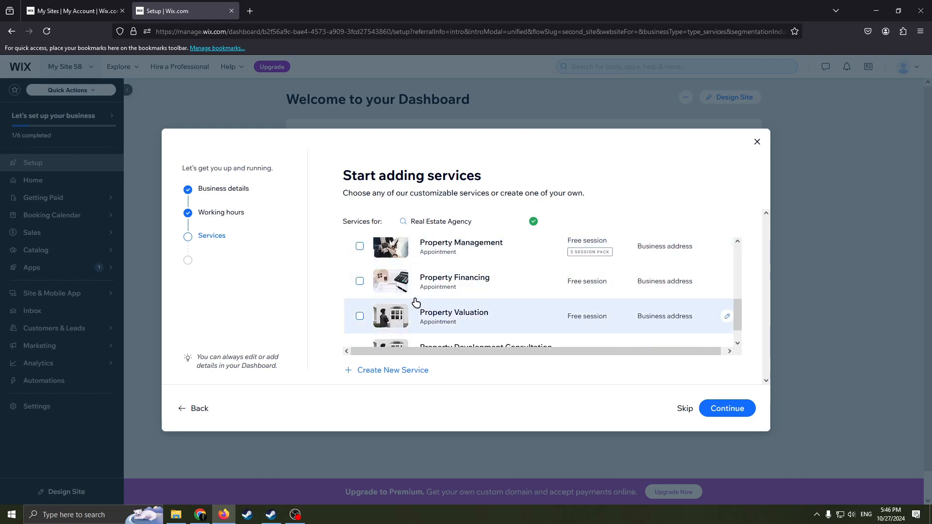
left_click(360, 246)
left_click(359, 282)
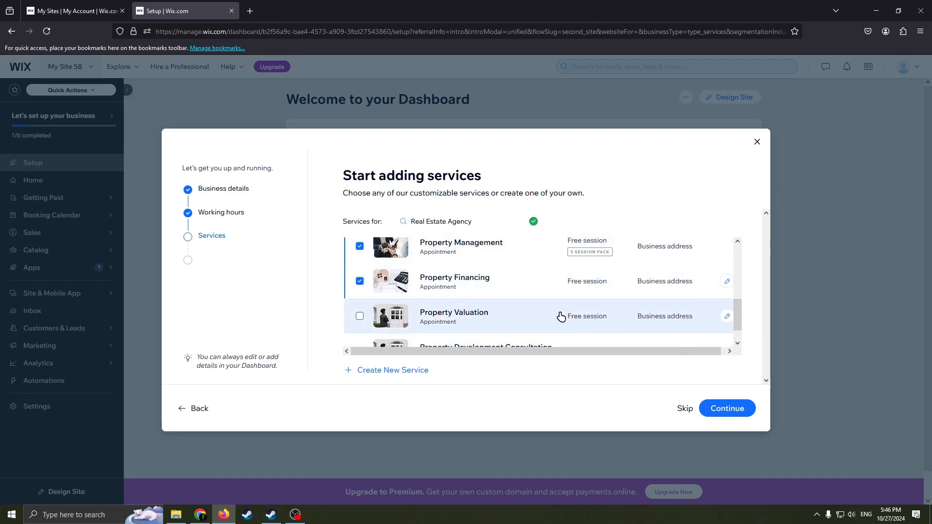
scroll(574, 311, "up", 5)
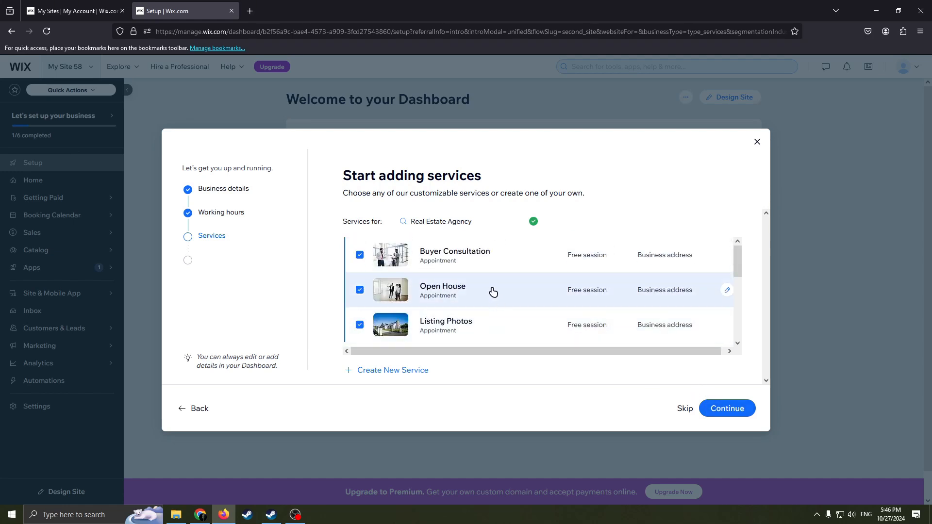
scroll(597, 322, "down", 3)
scroll(631, 325, "up", 3)
scroll(603, 322, "down", 2)
scroll(602, 322, "up", 3)
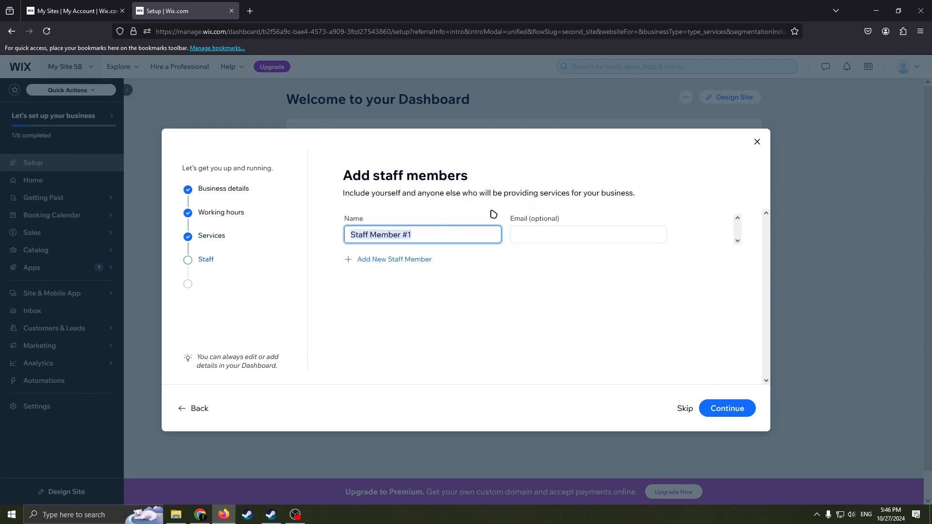
Replace the default staff member name with the employee's first name, leave the email empty and continue.
left_click_drag(431, 240, 347, 237)
key("BackSpace")
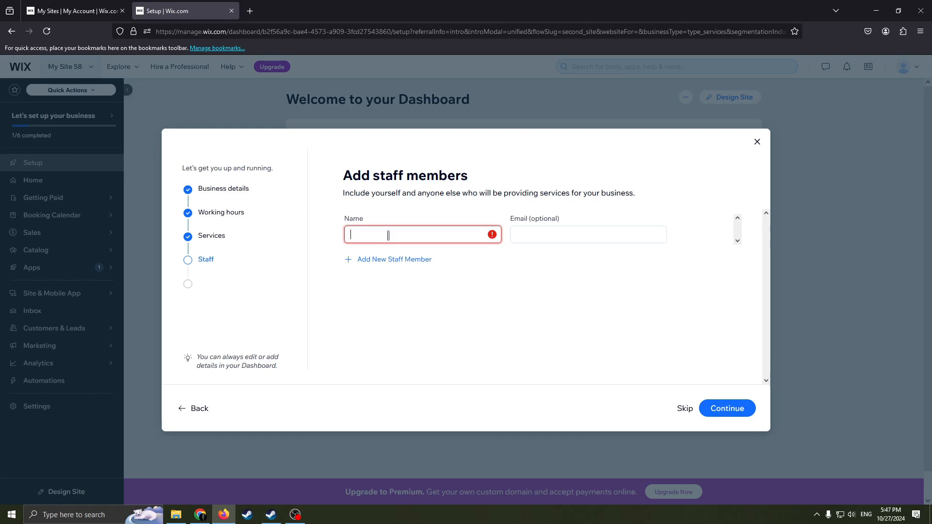
type("Paul")
left_click(513, 243)
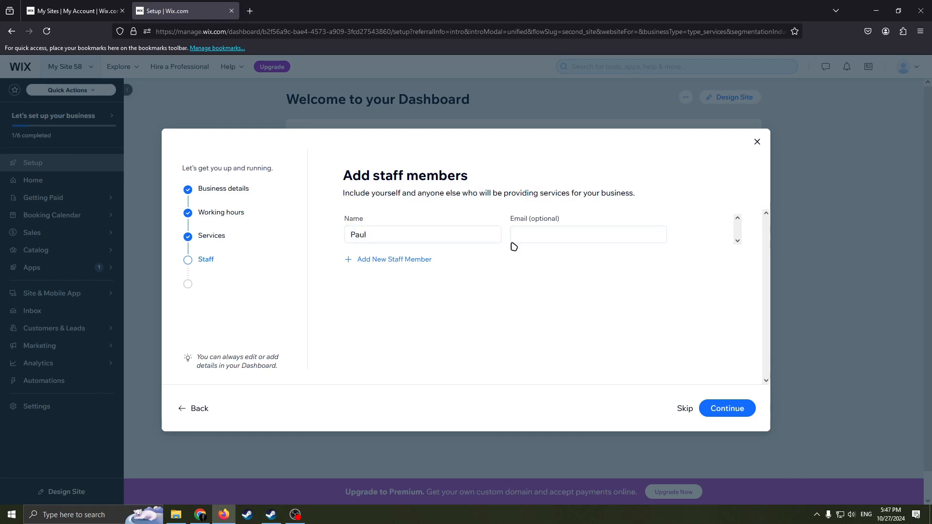
left_click(494, 269)
left_click(733, 401)
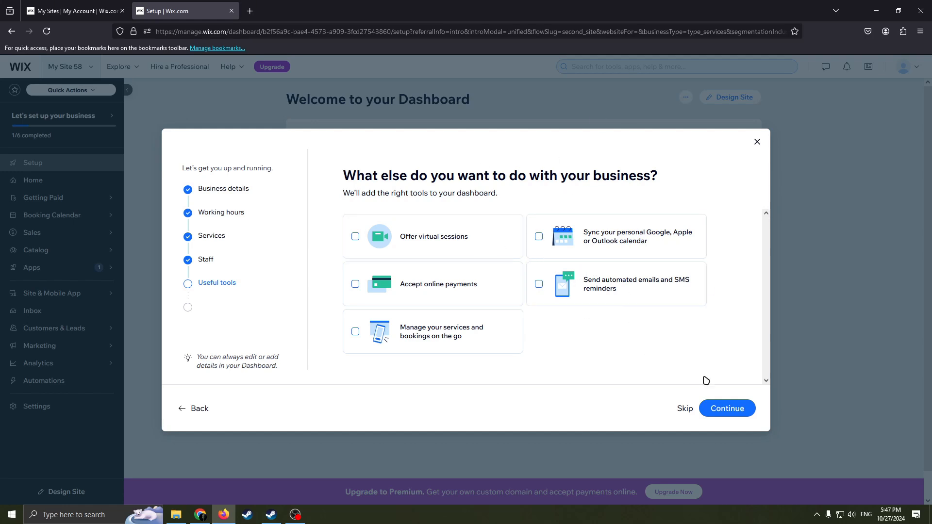
Skip the useful tools selection and close the completed setup window to reach the dashboard.
left_click(682, 409)
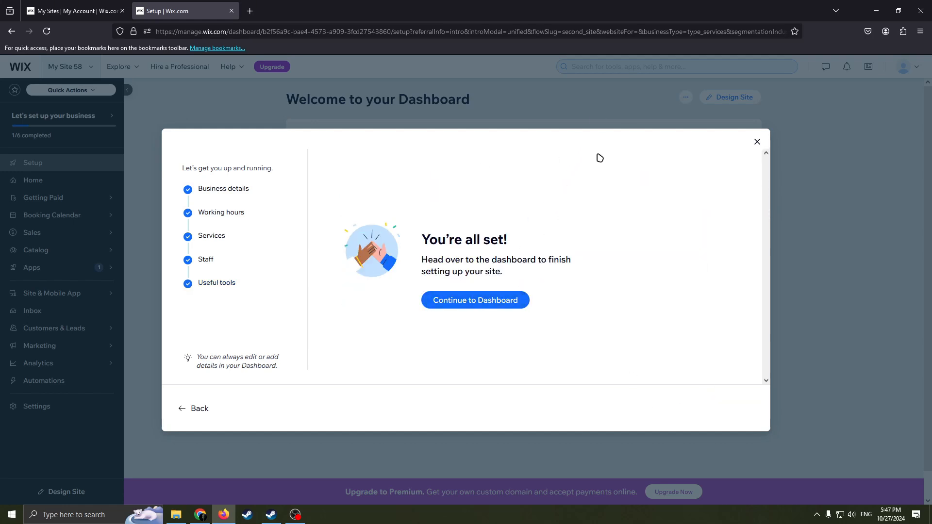
left_click(756, 141)
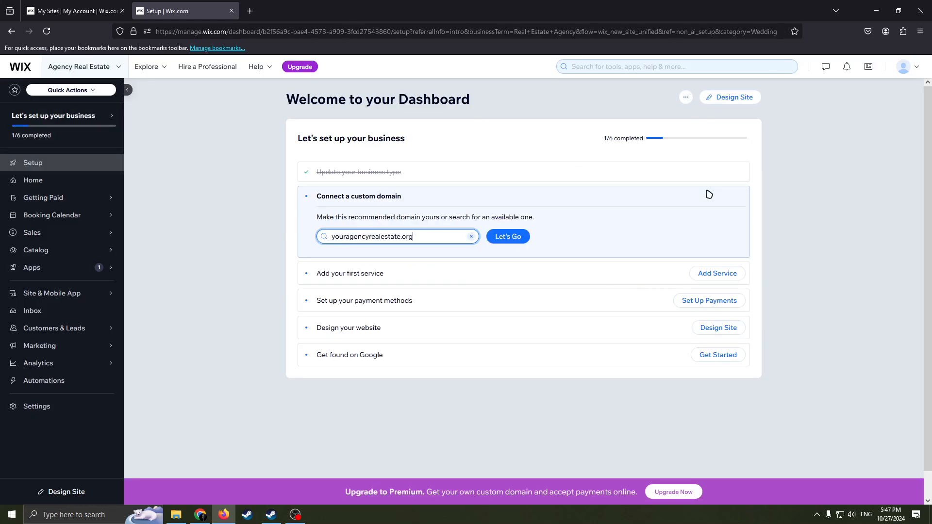
Examine the business setup checklist on the dashboard, especially the recommended custom domain.
mouse_move(27, 128)
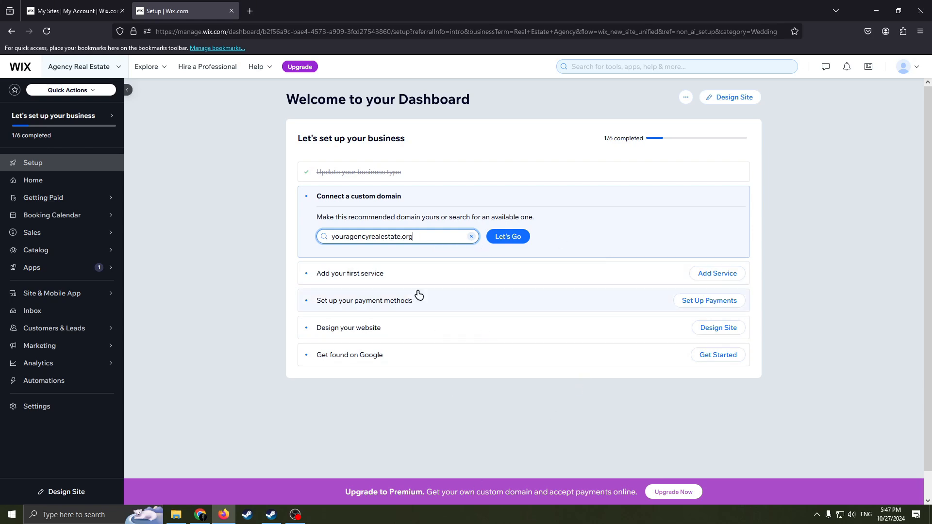
left_click_drag(414, 237, 322, 229)
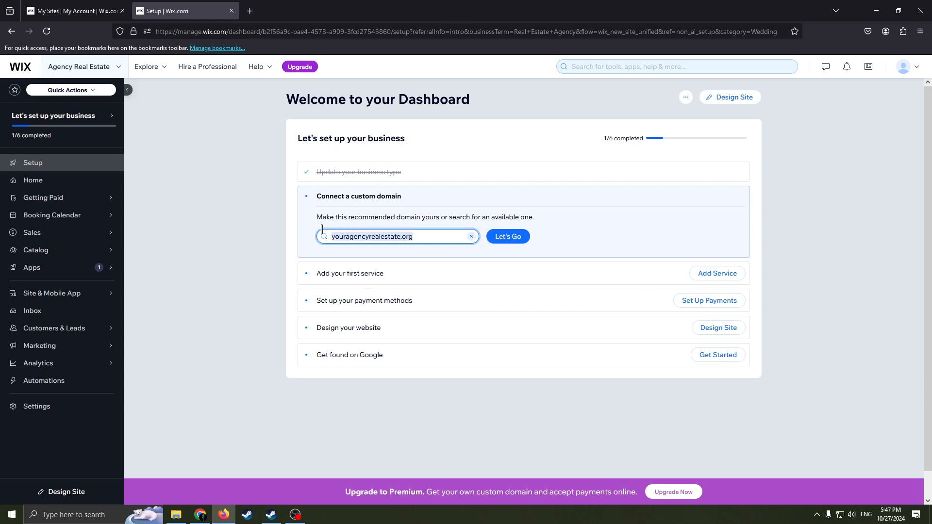
left_click(410, 242)
left_click(414, 240)
left_click_drag(415, 240, 298, 231)
left_click_drag(434, 239, 347, 234)
left_click(432, 242)
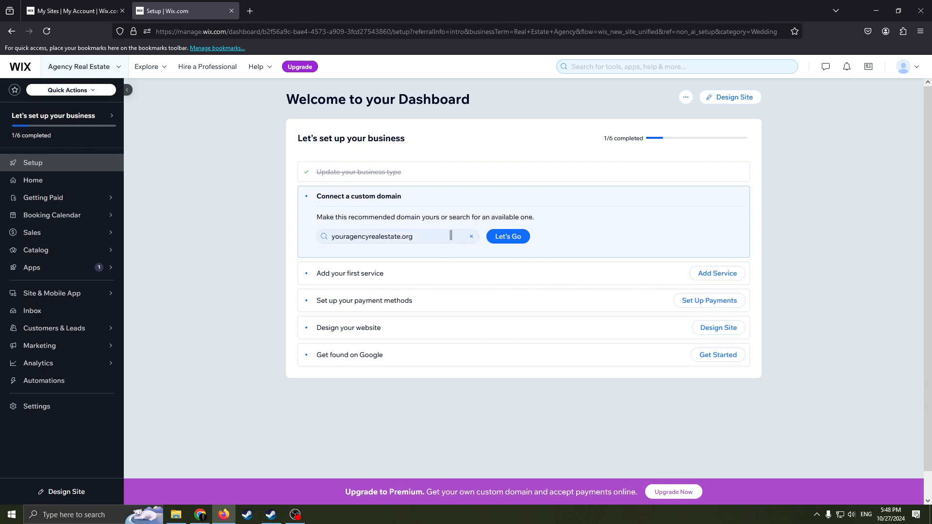
left_click(322, 237)
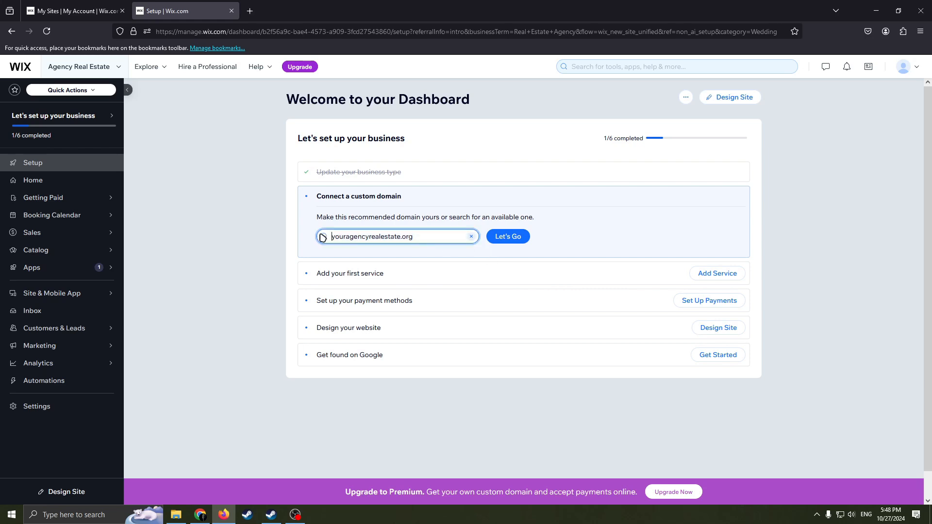
left_click_drag(418, 233, 336, 246)
left_click(421, 235)
left_click_drag(418, 236, 322, 236)
left_click(417, 236)
left_click_drag(423, 236, 320, 236)
left_click(432, 237)
left_click_drag(435, 237, 325, 236)
left_click(424, 236)
left_click_drag(424, 237, 325, 238)
left_click(421, 237)
left_click_drag(421, 236, 320, 235)
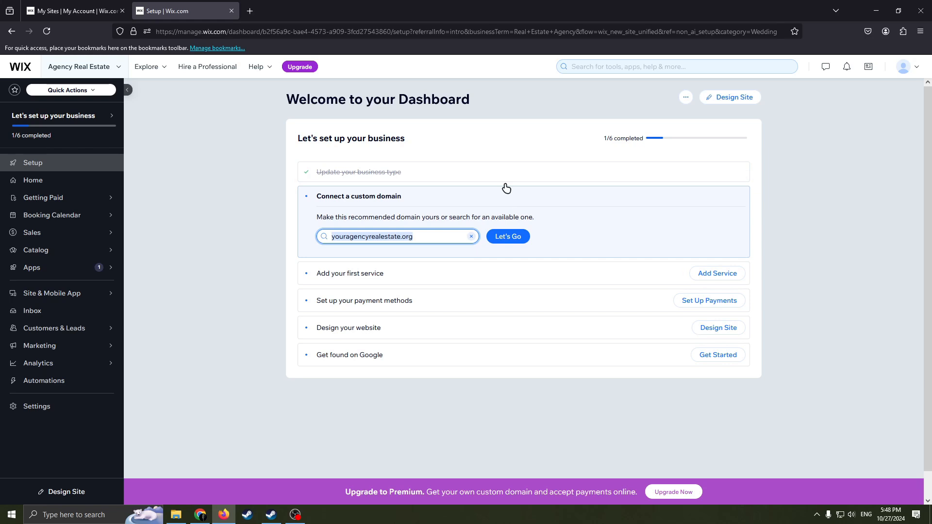
left_click_drag(294, 36, 490, 37)
left_click(910, 216)
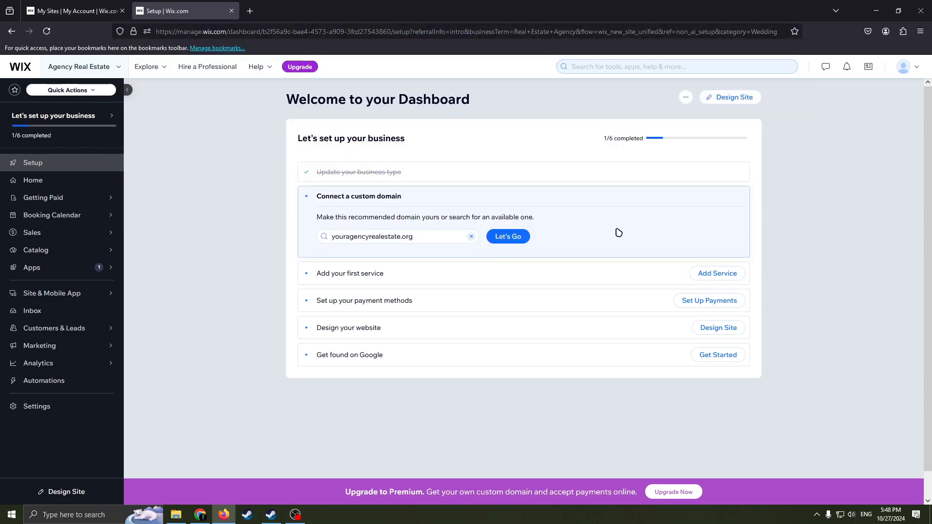
scroll(448, 234, "down", 1)
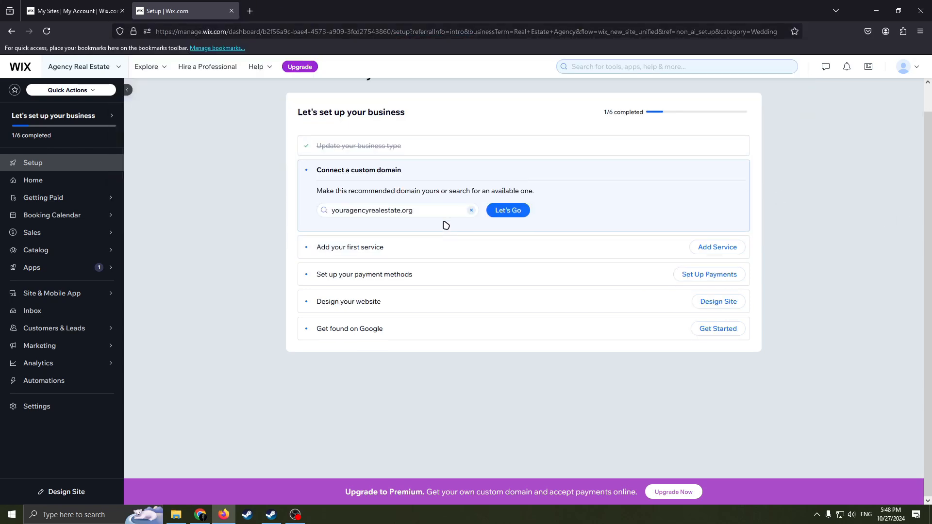
scroll(446, 225, "up", 1)
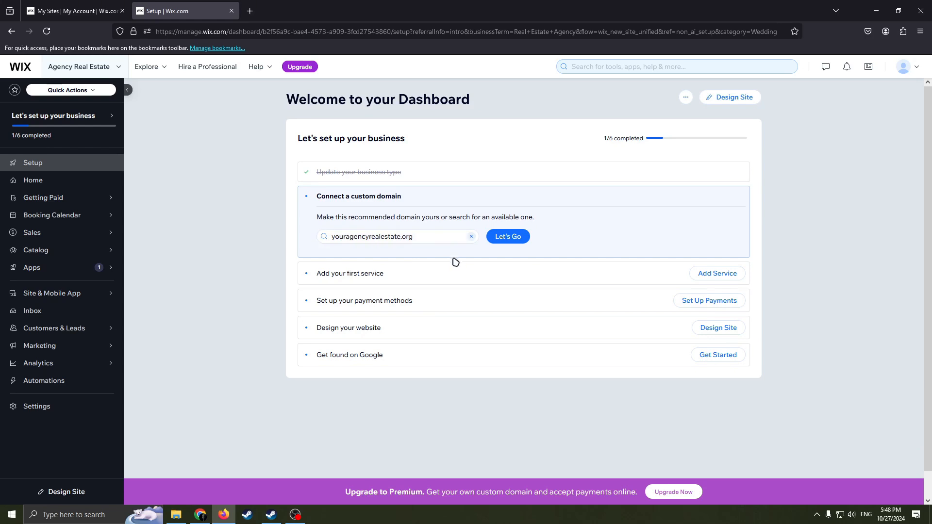
scroll(424, 256, "down", 1)
scroll(426, 258, "up", 1)
scroll(423, 291, "down", 1)
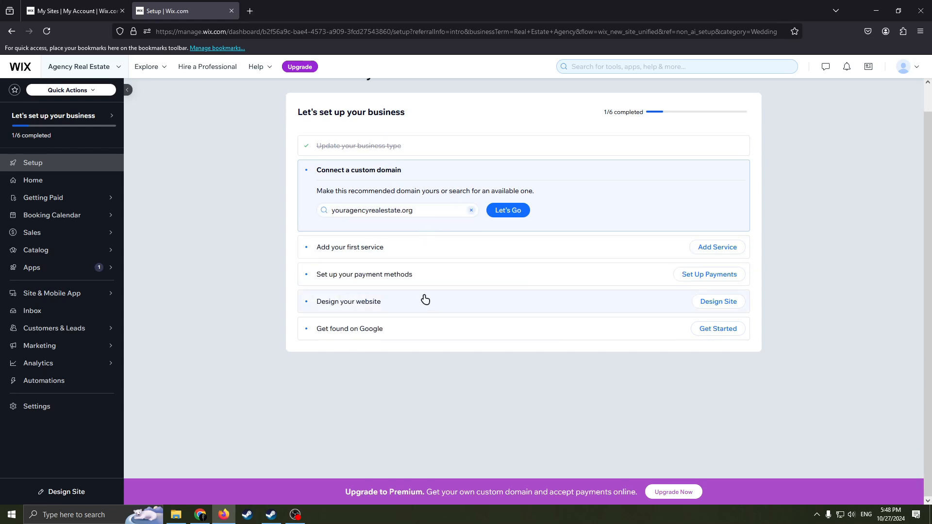
scroll(495, 243, "up", 1)
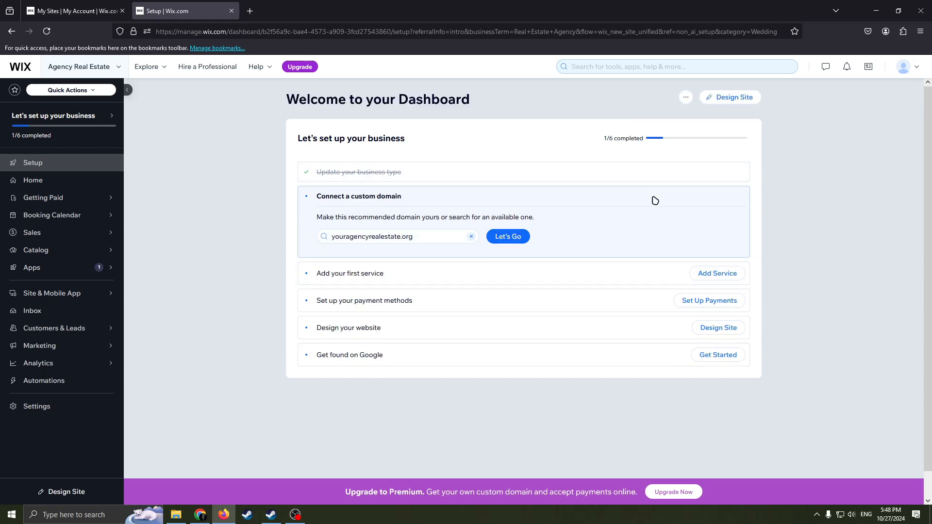
Start designing the website from the setup checklist and choose to customize a template.
scroll(432, 263, "down", 1)
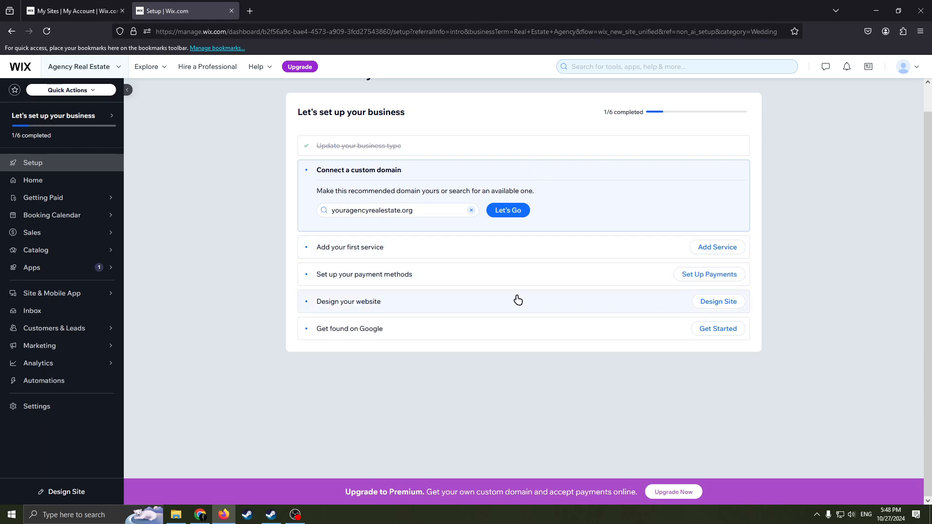
left_click(723, 301)
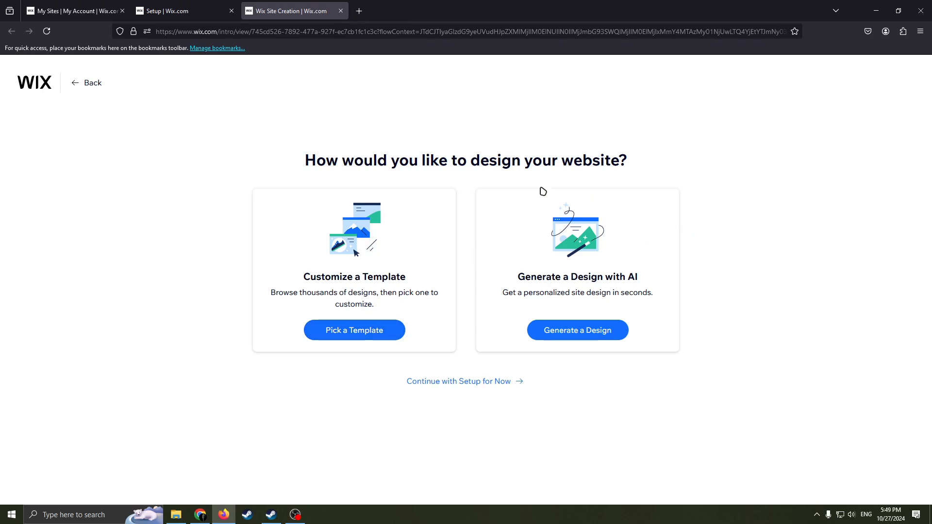
left_click_drag(375, 274, 298, 291)
left_click(391, 284)
left_click_drag(407, 280, 304, 280)
left_click(341, 283)
left_click_drag(383, 292, 294, 292)
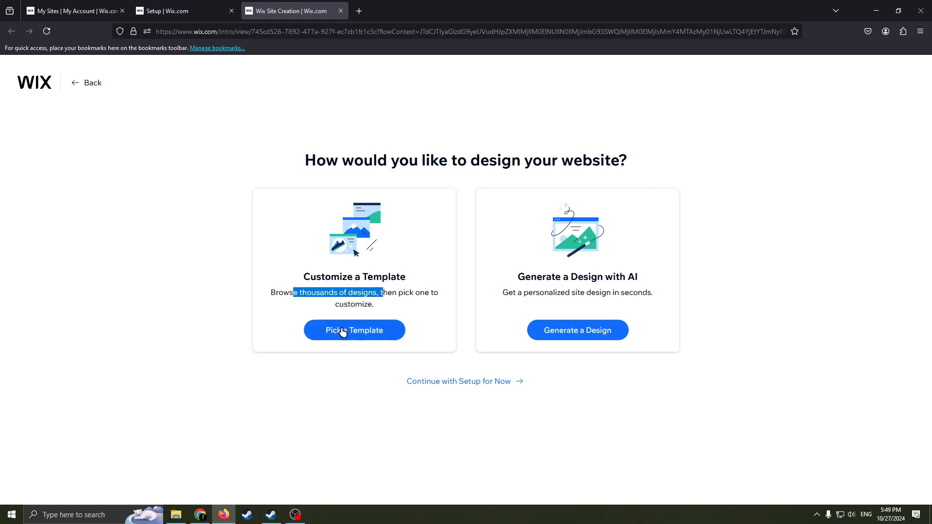
left_click(385, 295)
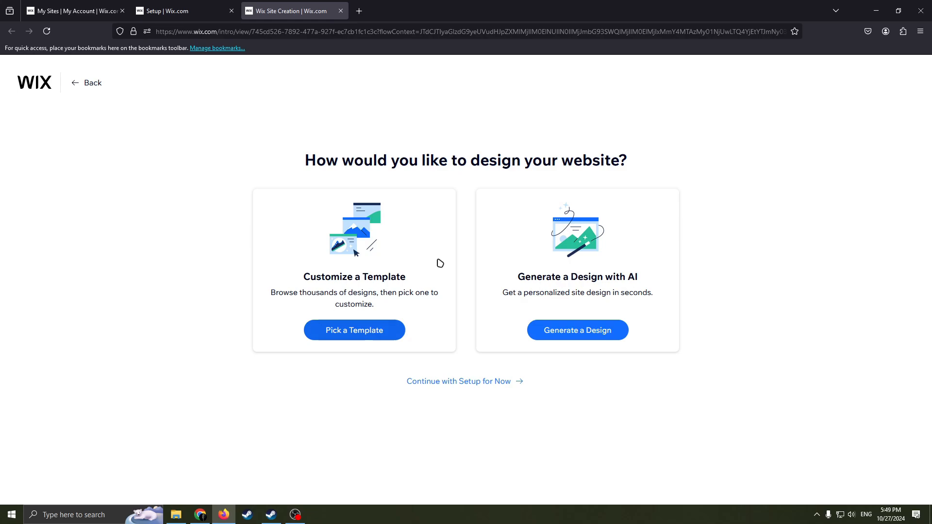
left_click_drag(392, 277, 348, 236)
left_click(378, 277)
left_click_drag(404, 293, 335, 302)
left_click_drag(373, 278, 364, 281)
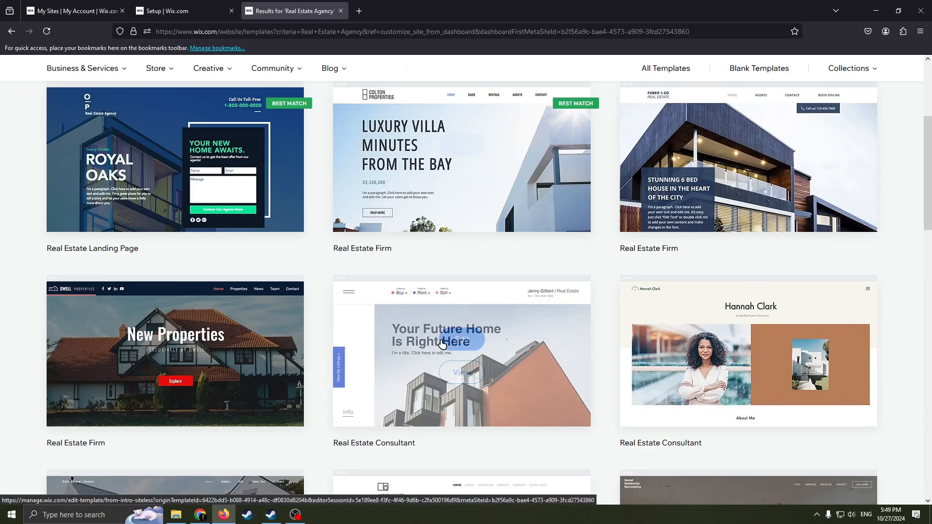
Open the Real Estate Landing Page template from the Real Estate Agency results for editing and dismiss the AI content dialog.
scroll(610, 313, "down", 3)
scroll(597, 339, "down", 6)
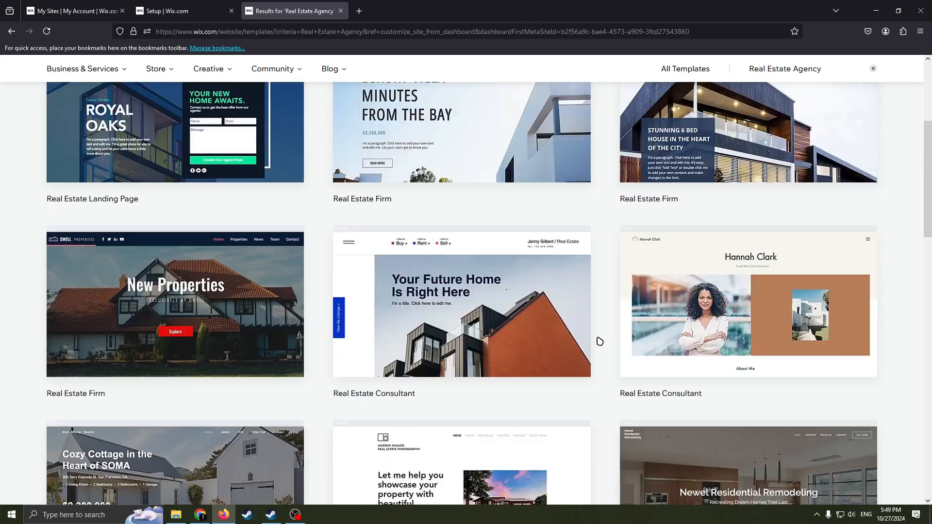
scroll(580, 345, "down", 5)
scroll(547, 350, "up", 16)
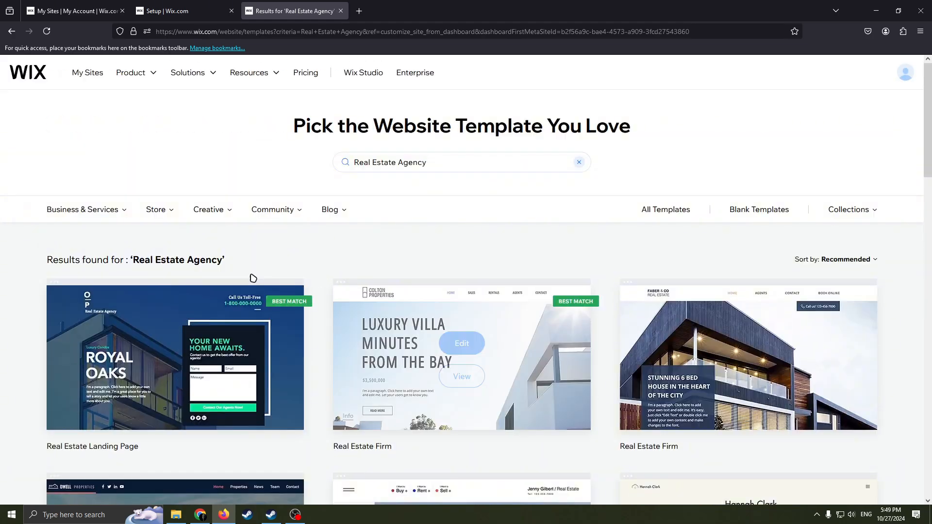
scroll(252, 276, "down", 4)
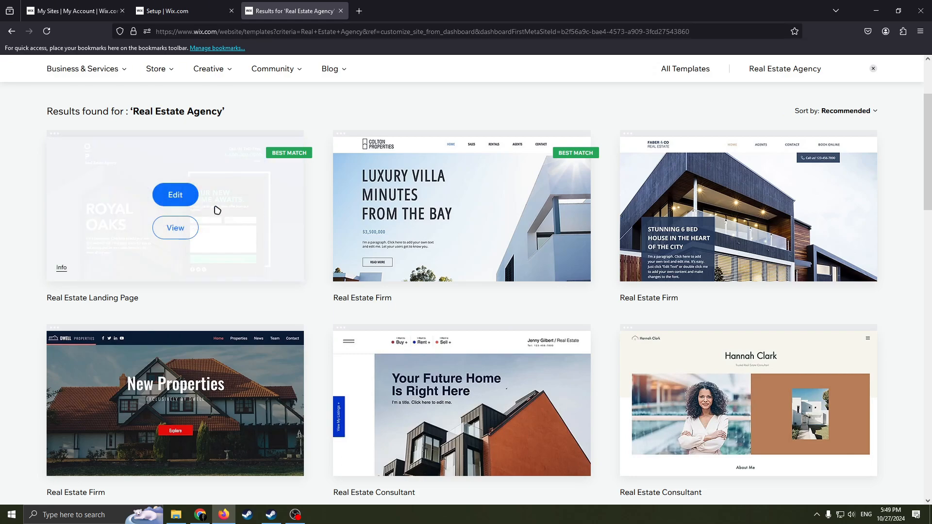
scroll(509, 313, "down", 1)
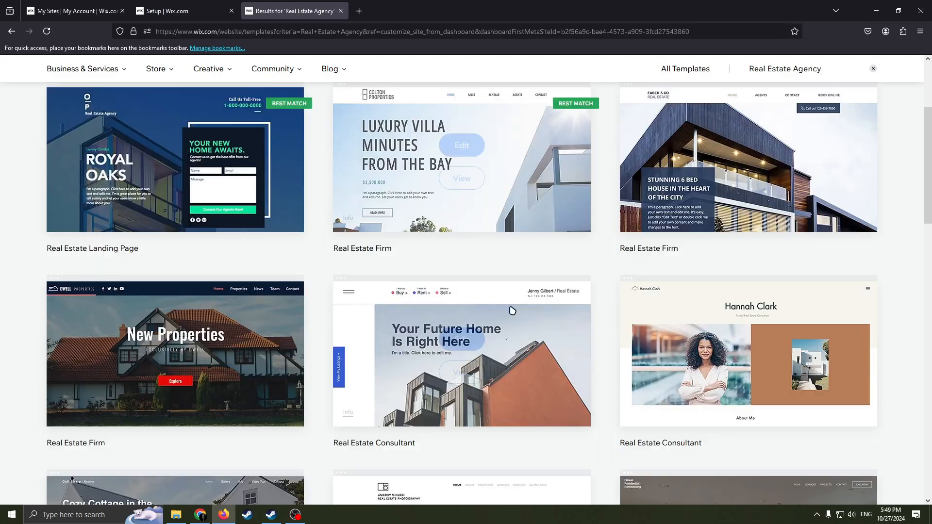
scroll(461, 310, "up", 3)
scroll(287, 347, "down", 2)
scroll(489, 309, "up", 3)
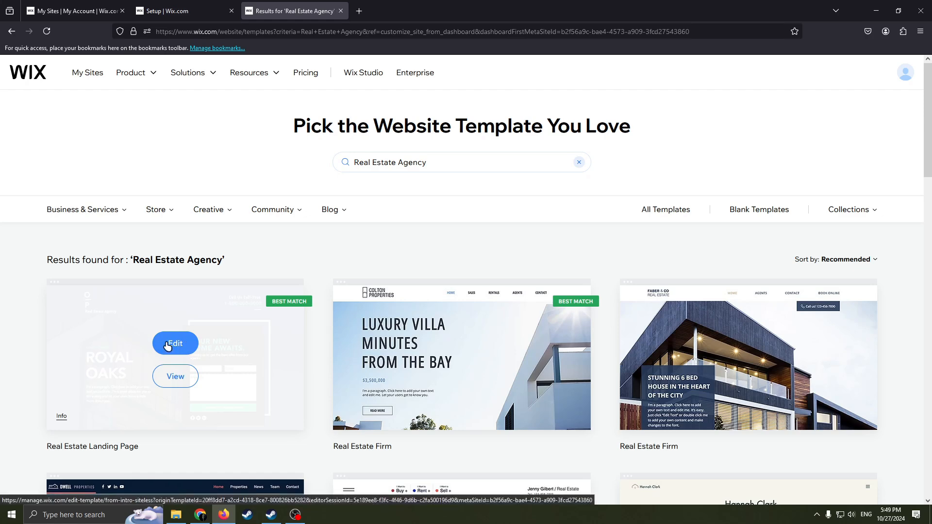
left_click(171, 346)
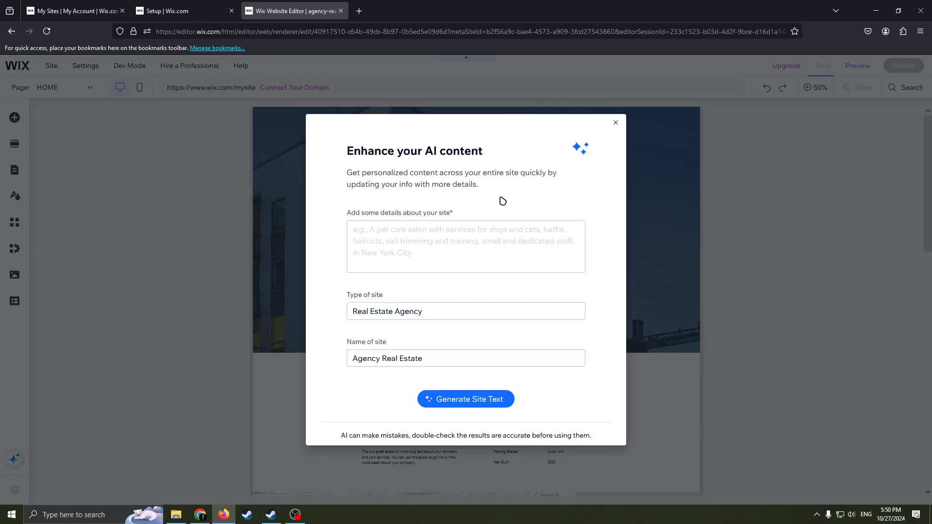
left_click(616, 123)
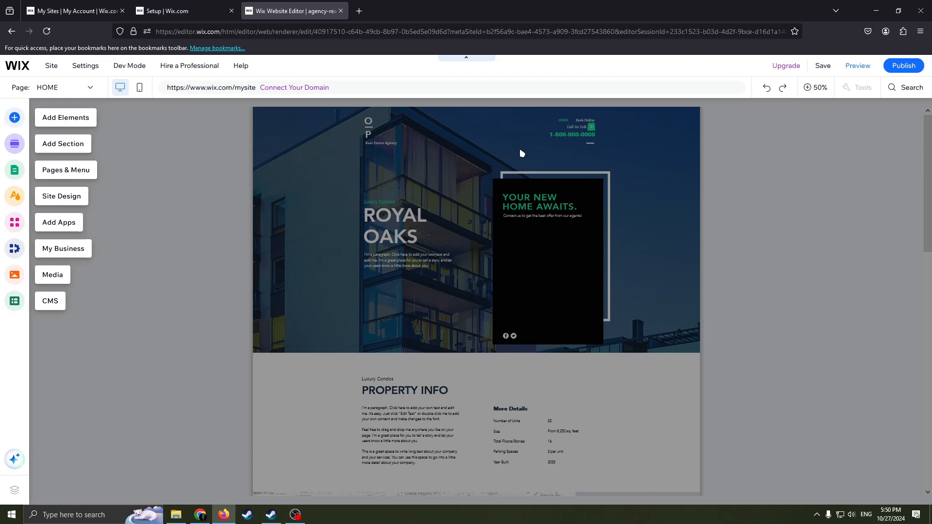
Dismiss the editor's introductory labels and switch from the home page to the Cart Page for editing.
left_click(266, 177)
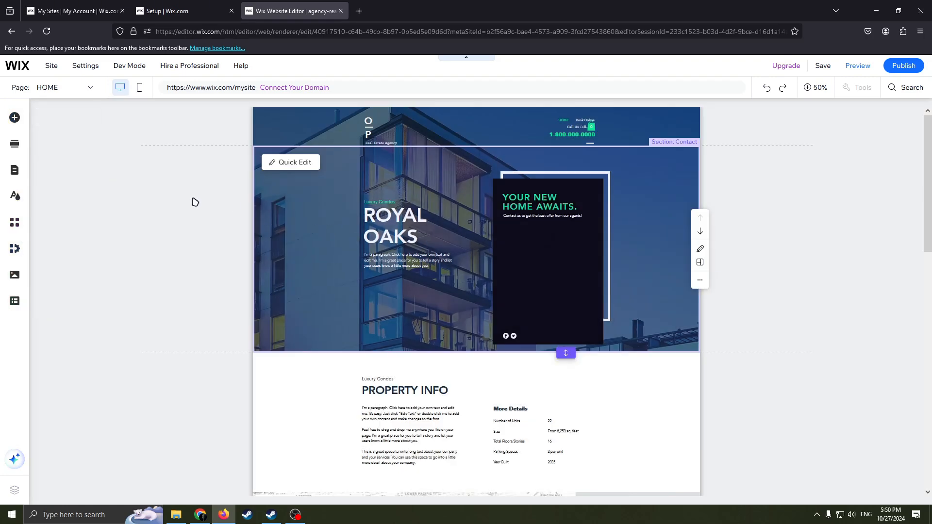
left_click(198, 122)
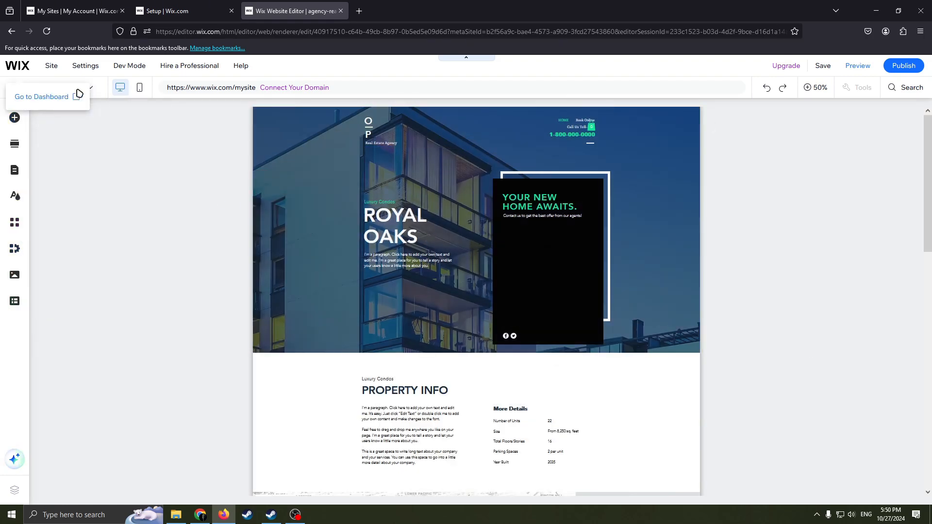
left_click(98, 89)
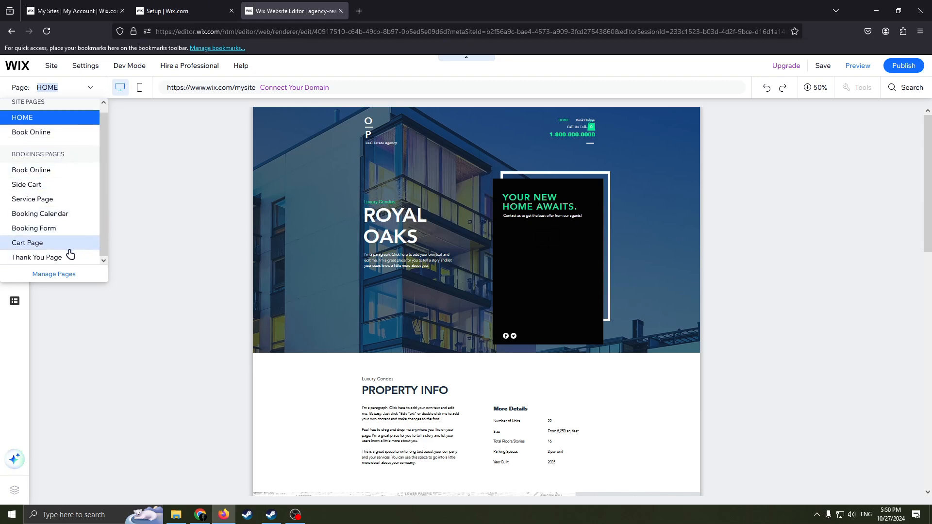
left_click(45, 244)
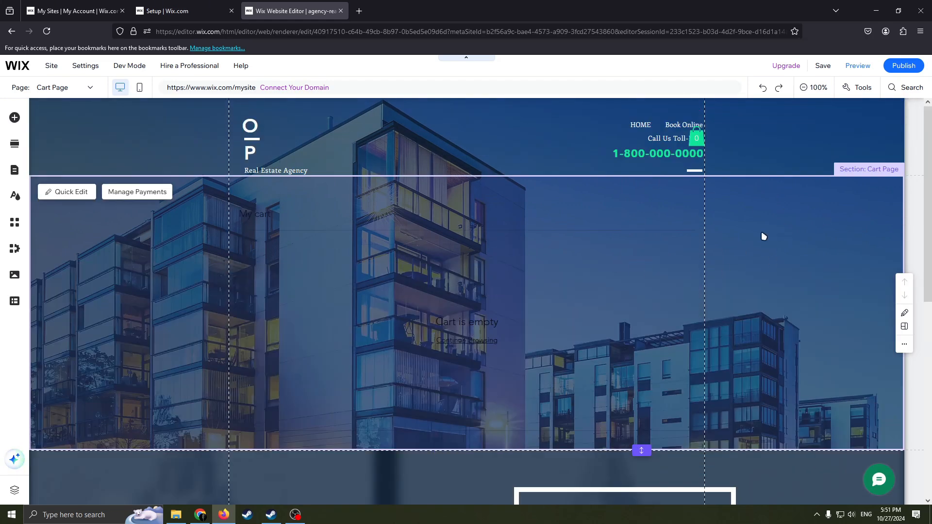
right_click(638, 212)
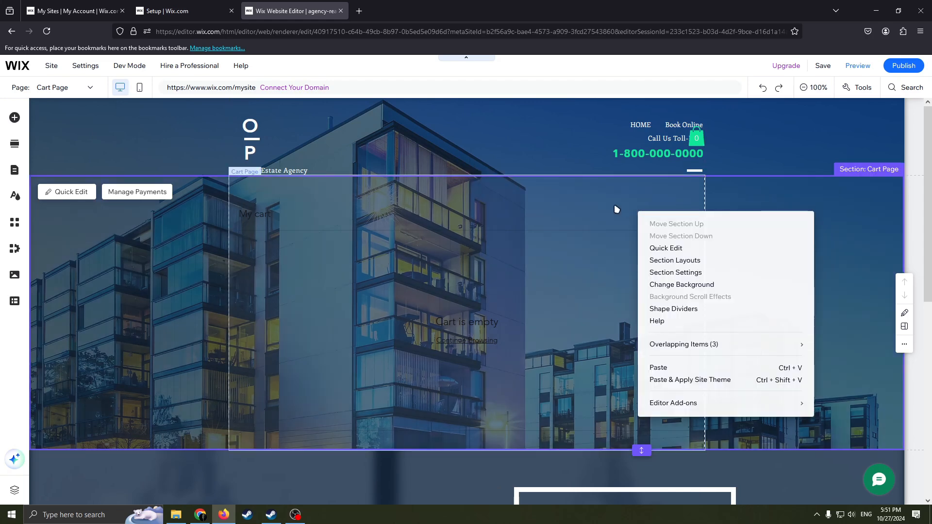
left_click(612, 194)
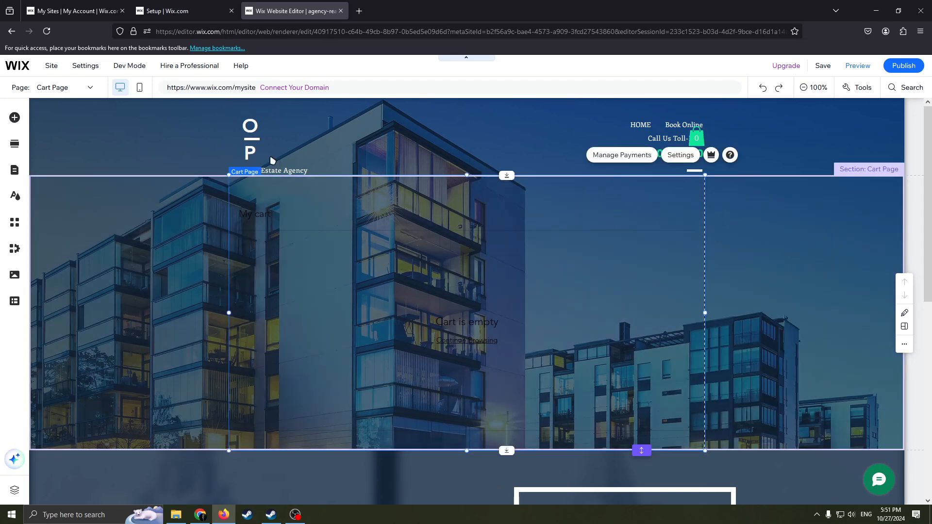
View the Cart Page's page info settings in the site page manager and close the manager.
left_click(68, 88)
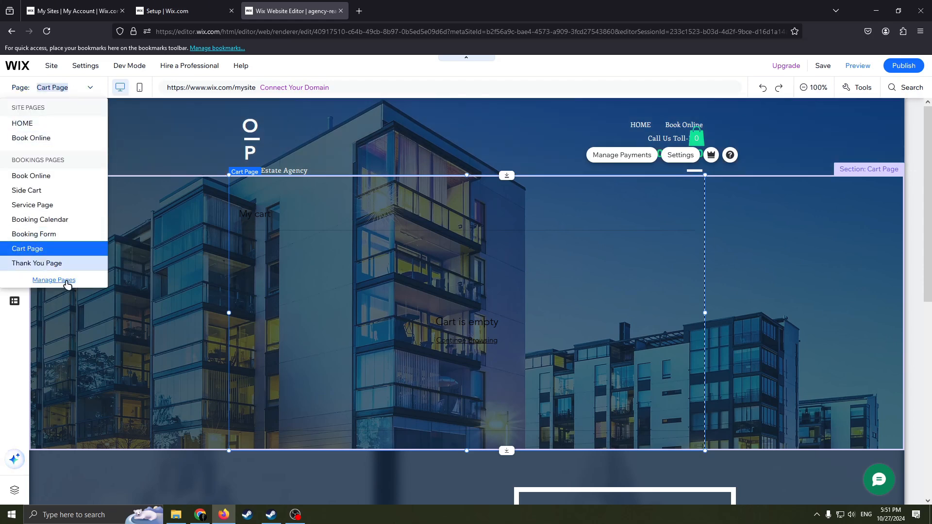
left_click(67, 280)
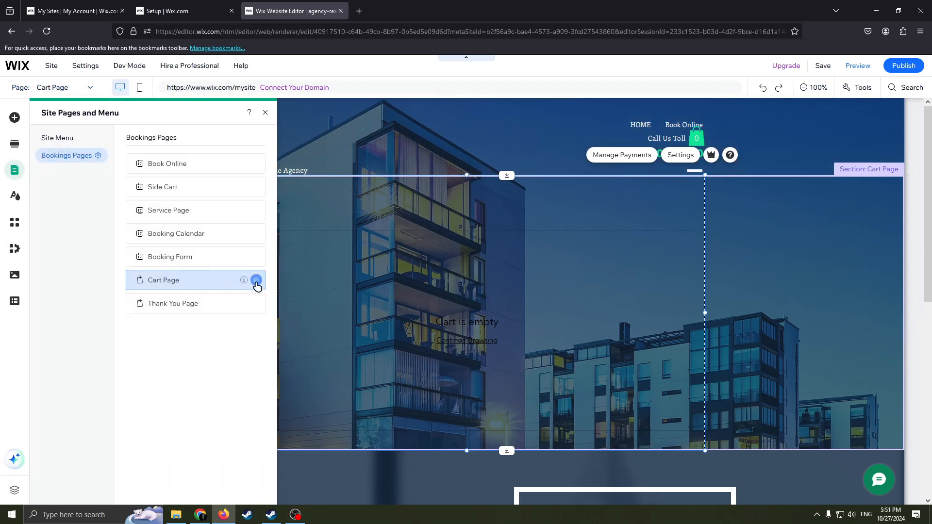
left_click(256, 281)
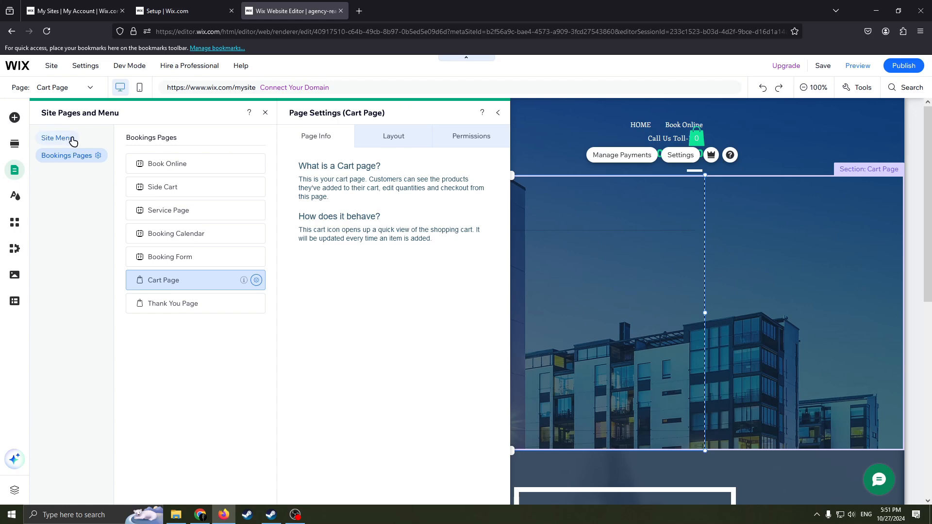
left_click(499, 114)
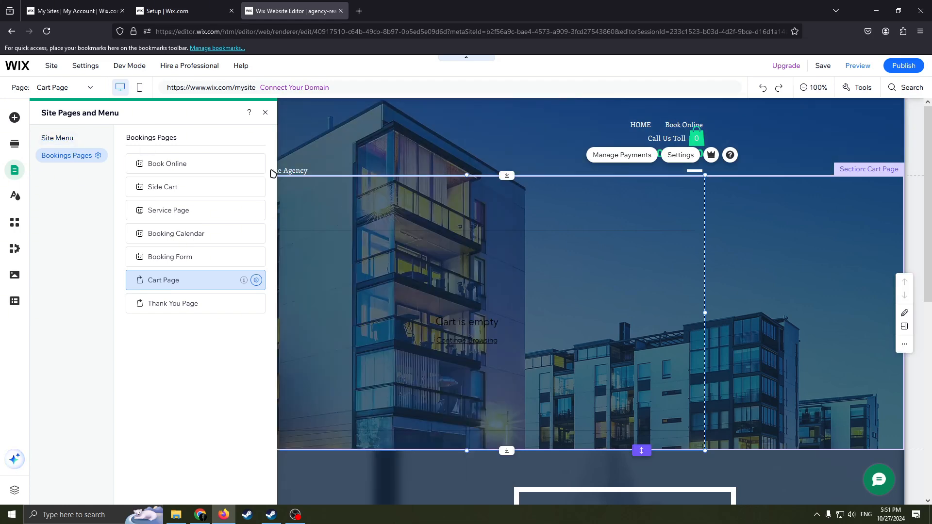
left_click(265, 112)
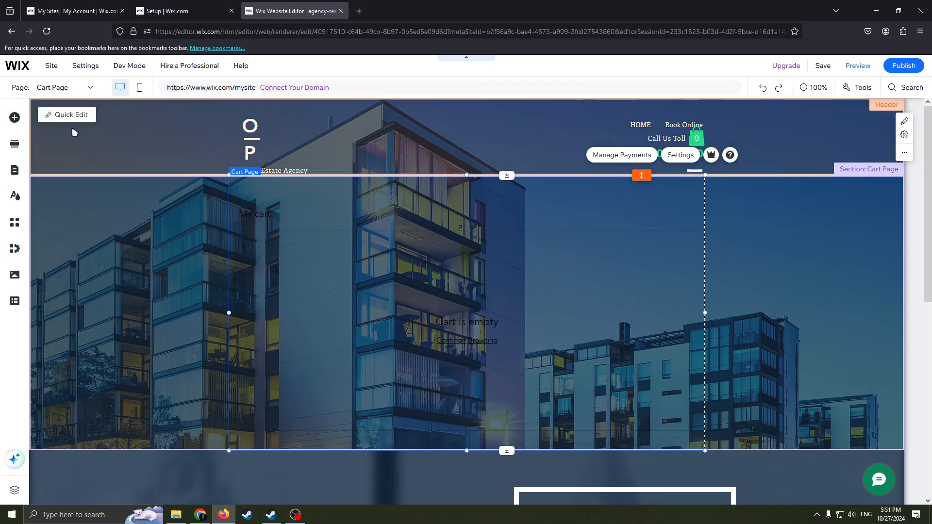
Examine the categories of addable elements, including buttons, strips, decorative shapes, boxes, menus and anchors, and video and music.
left_click(14, 118)
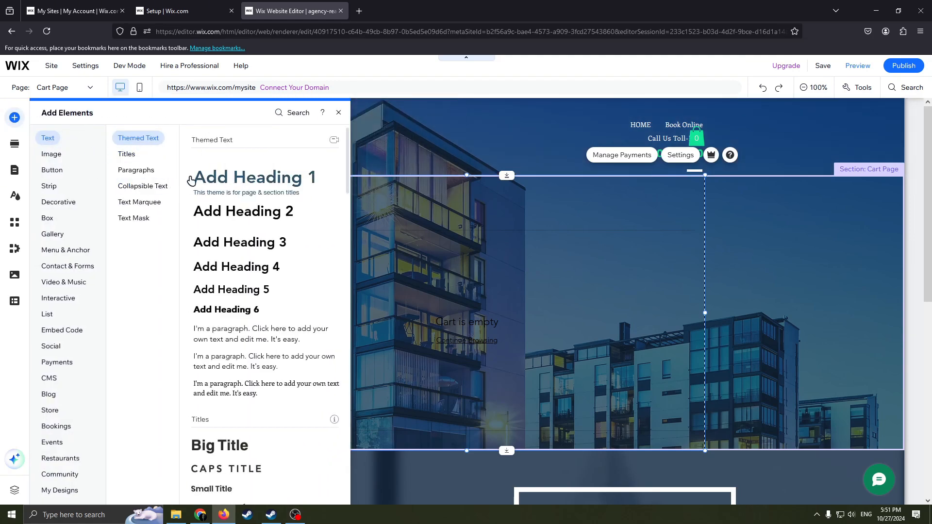
left_click(80, 158)
left_click(51, 170)
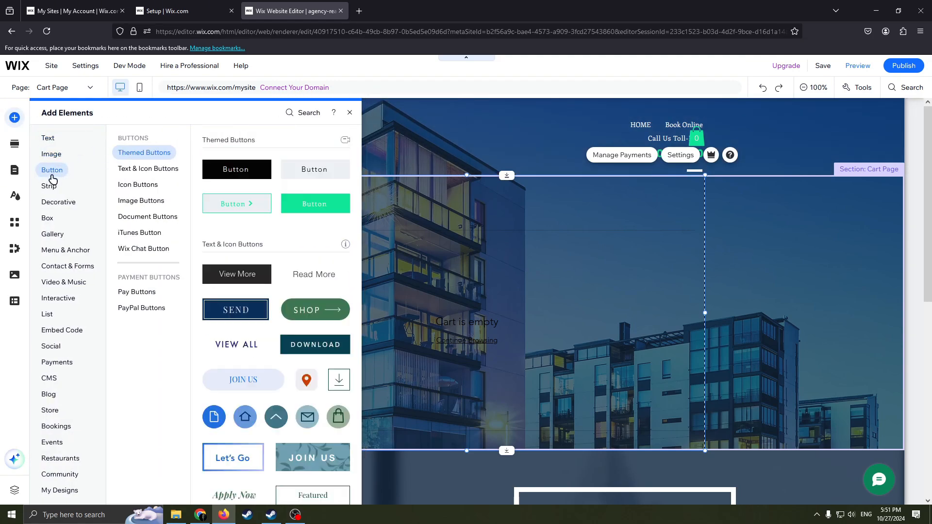
left_click(55, 188)
left_click(59, 203)
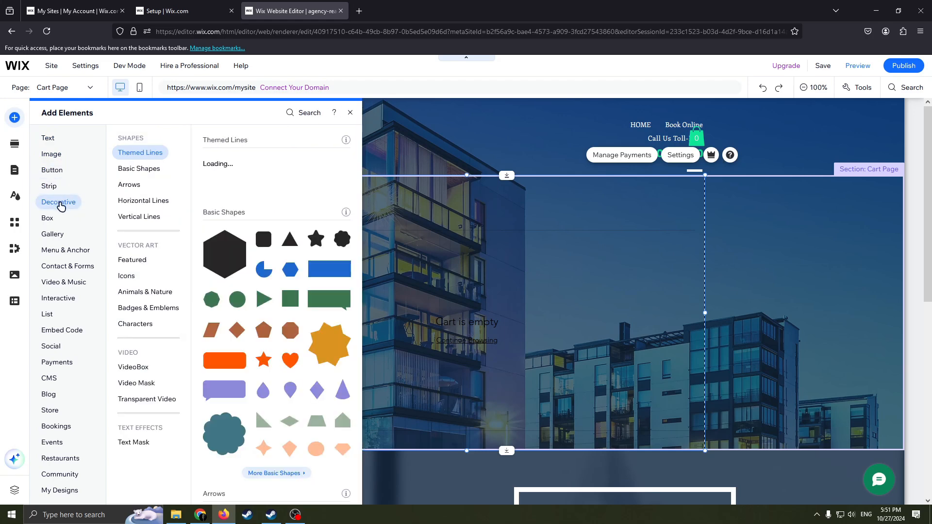
left_click(49, 221)
left_click(58, 250)
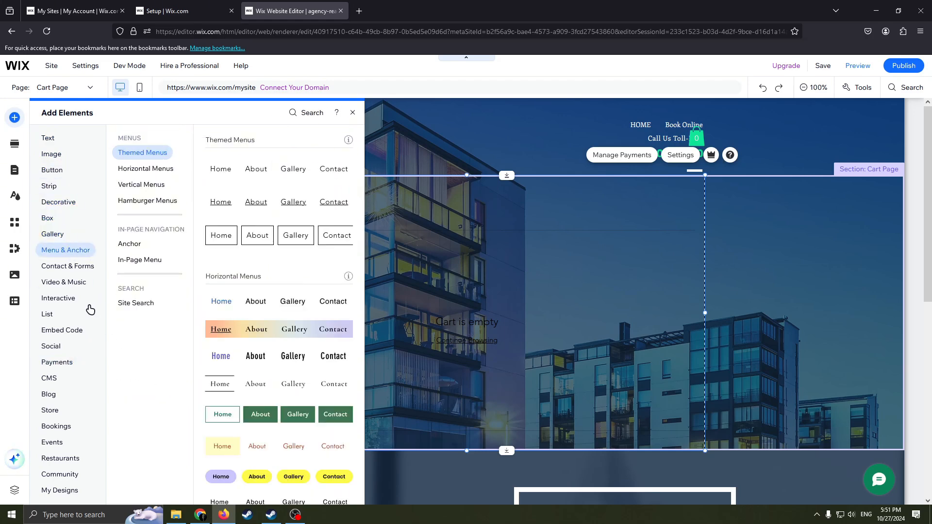
left_click(77, 280)
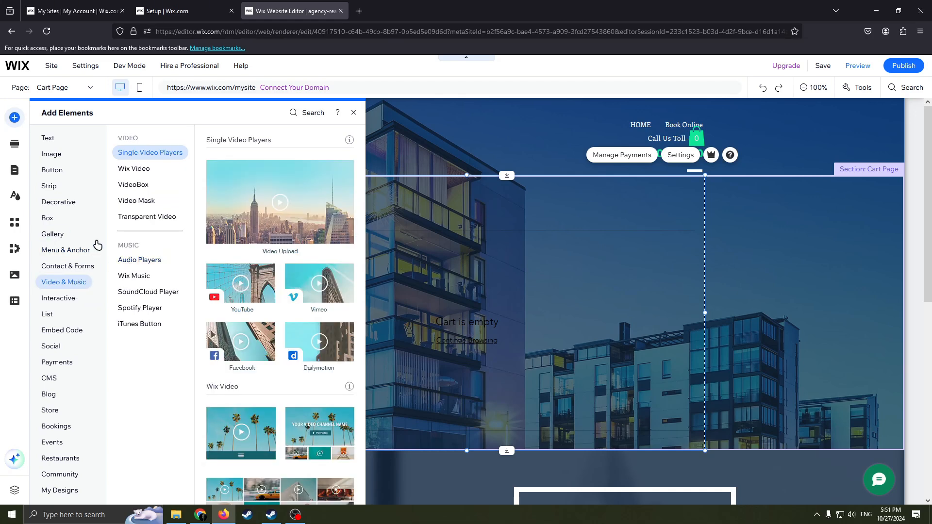
Add a Tall Title text element to the header, between the logo and the navigation menu.
left_click(57, 140)
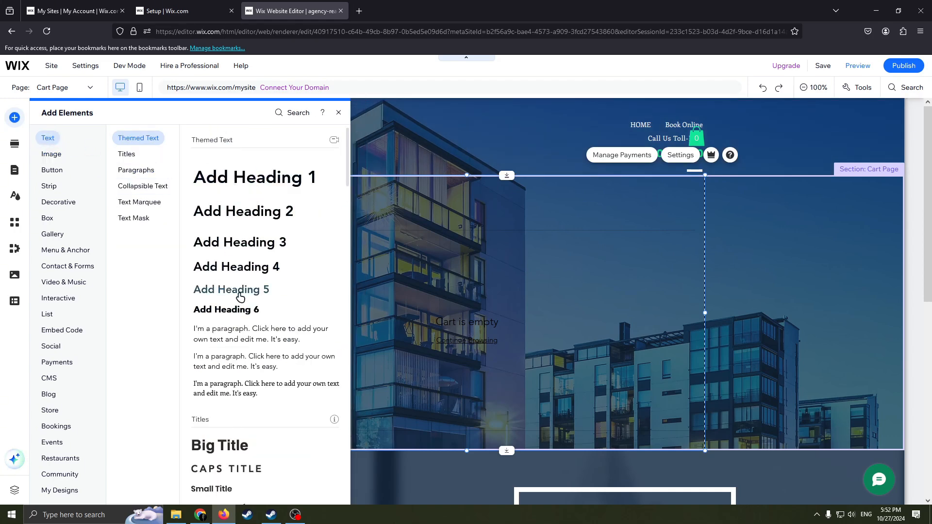
scroll(240, 354, "down", 2)
scroll(250, 343, "up", 2)
scroll(250, 342, "down", 5)
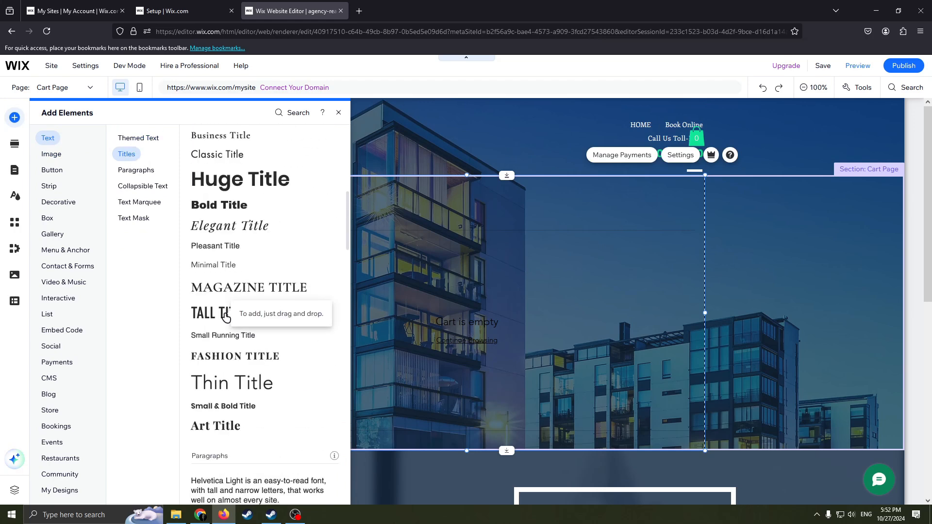
left_click_drag(264, 308, 404, 117)
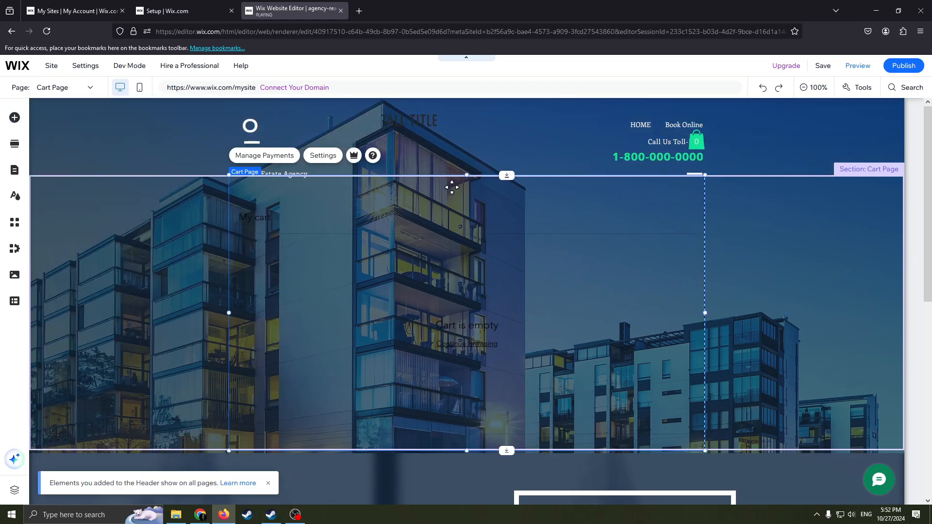
Change the new header title's text to "My agency" and close its text settings.
double_click(444, 120)
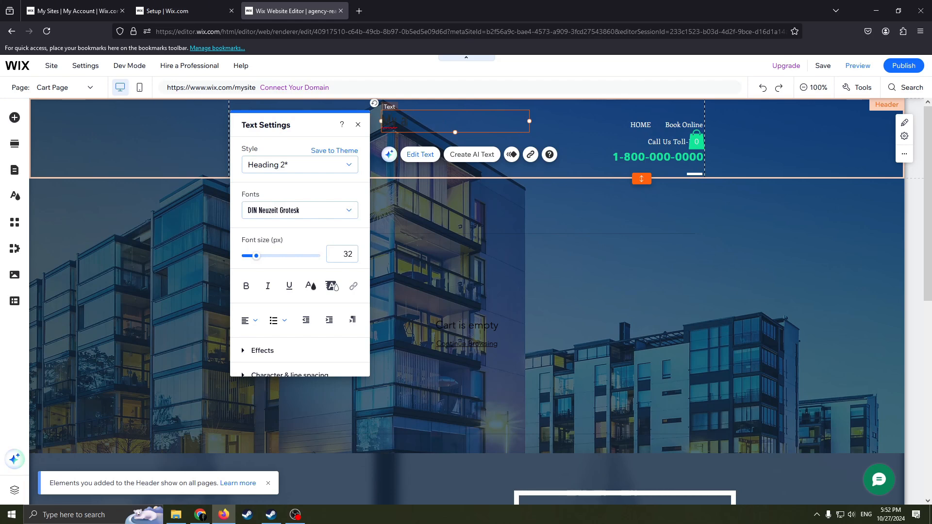
type("My agency")
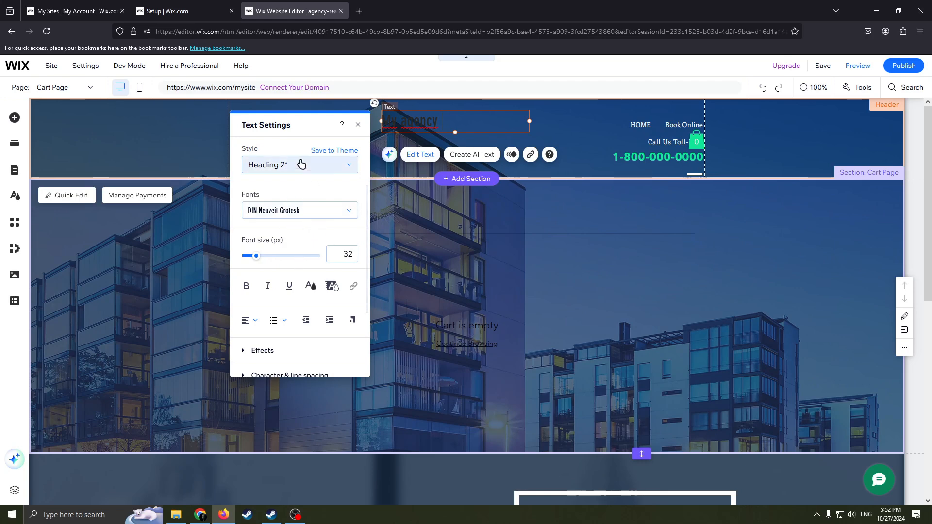
scroll(315, 297, "down", 2)
scroll(303, 262, "up", 2)
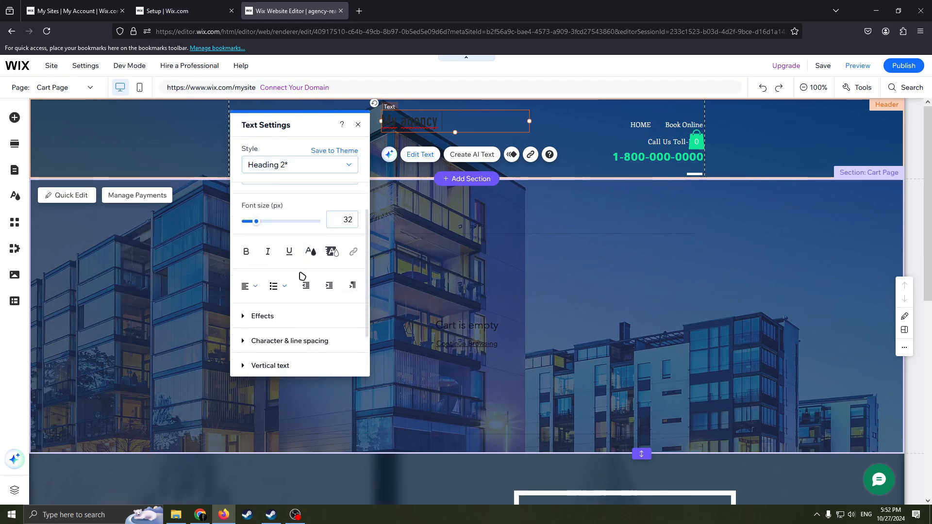
left_click(358, 124)
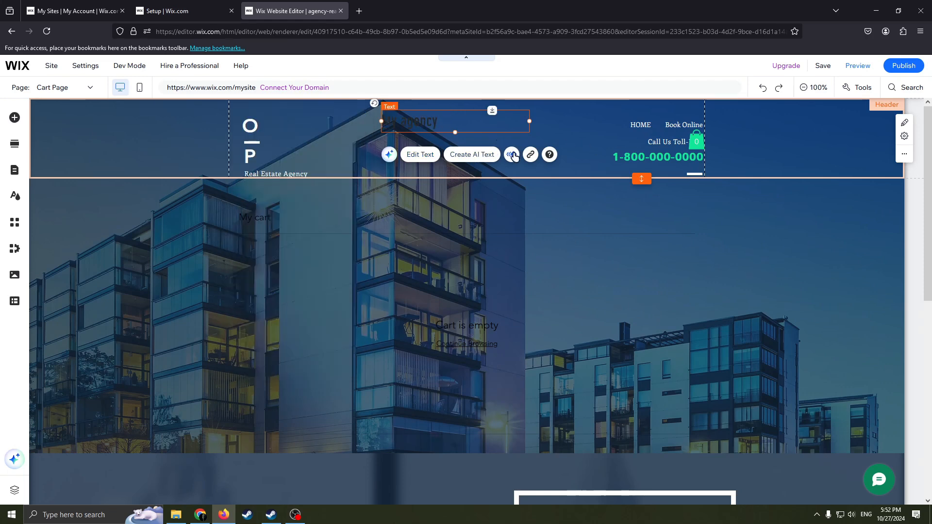
Move the "Call Us Toll-Free" text clear of the cart icon and delete it from the header.
left_click(749, 148)
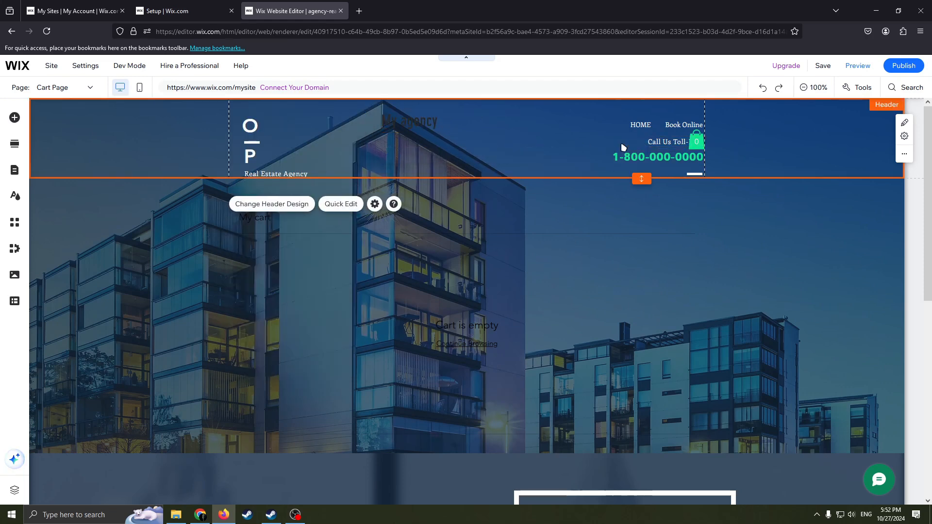
left_click_drag(653, 142, 539, 140)
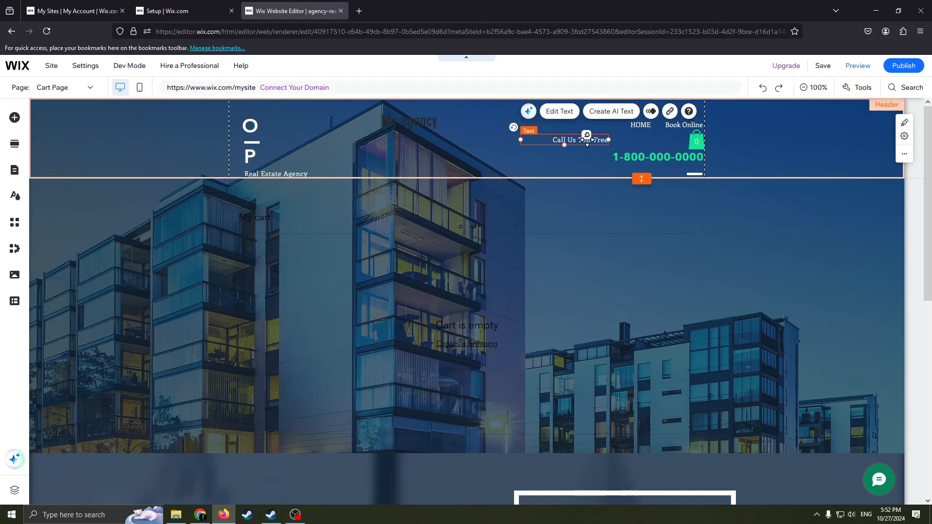
right_click(536, 140)
left_click(556, 319)
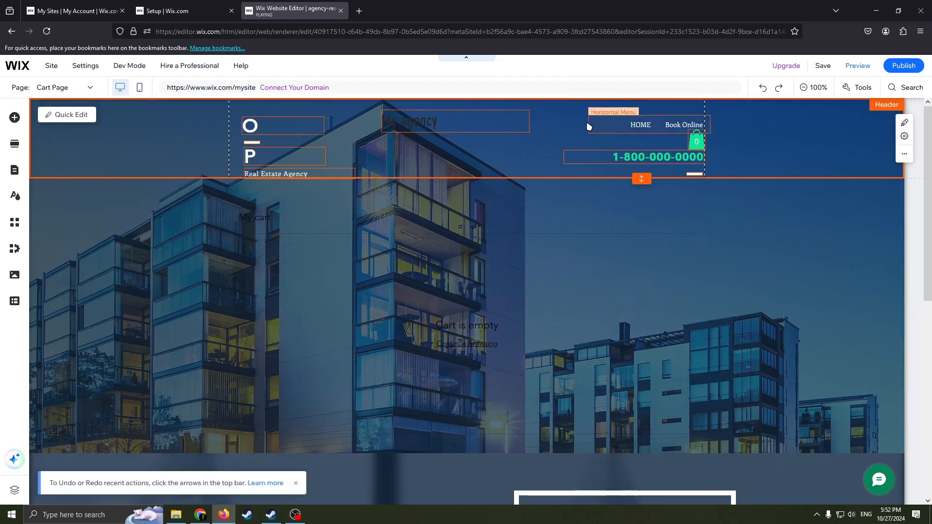
Delete the O and P logo letters together with the line between them from the header.
left_click(258, 127)
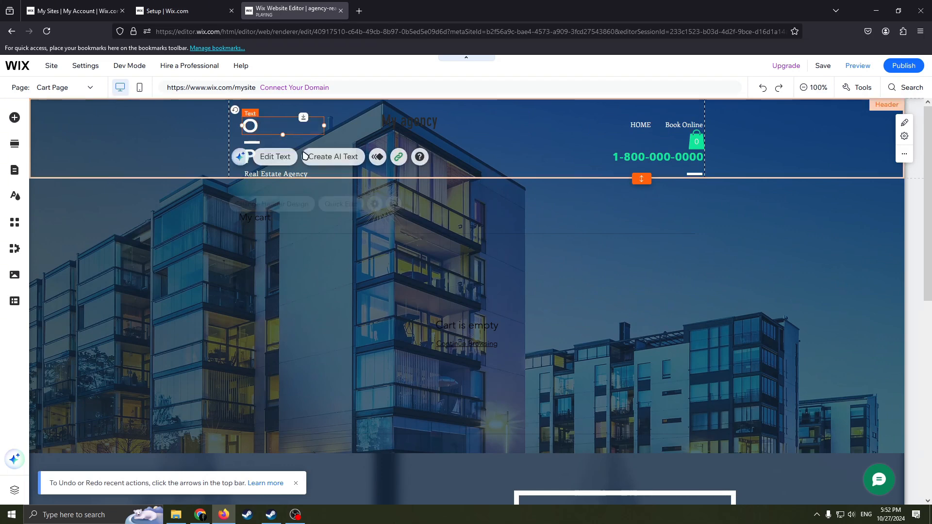
left_click(356, 137)
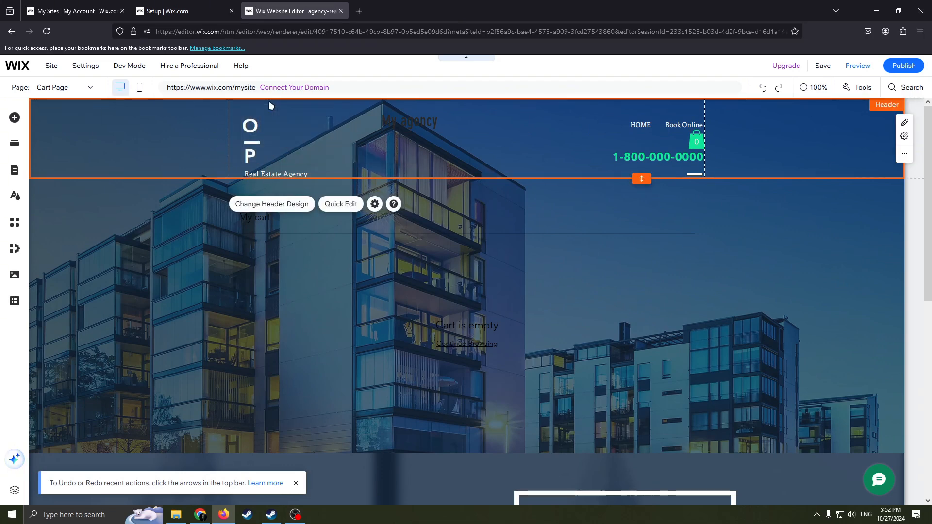
left_click_drag(331, 163, 225, 121)
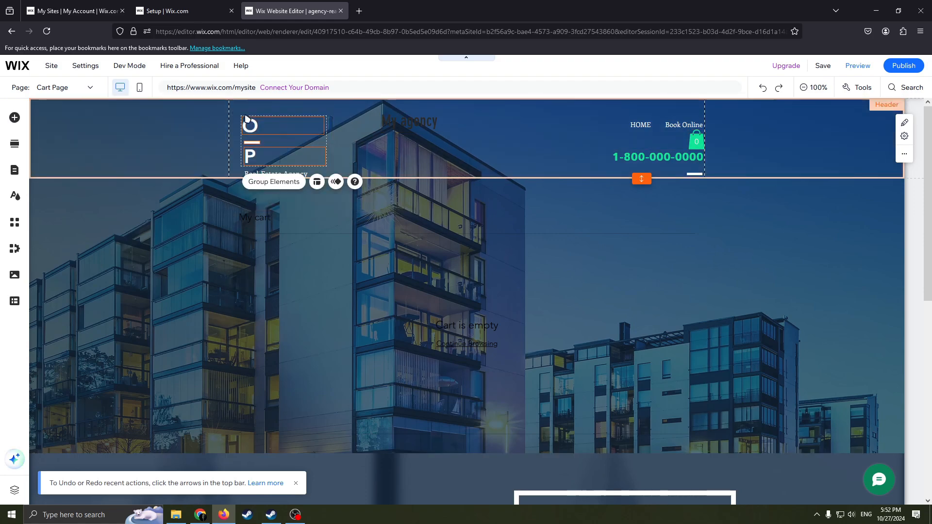
right_click(255, 124)
left_click(303, 286)
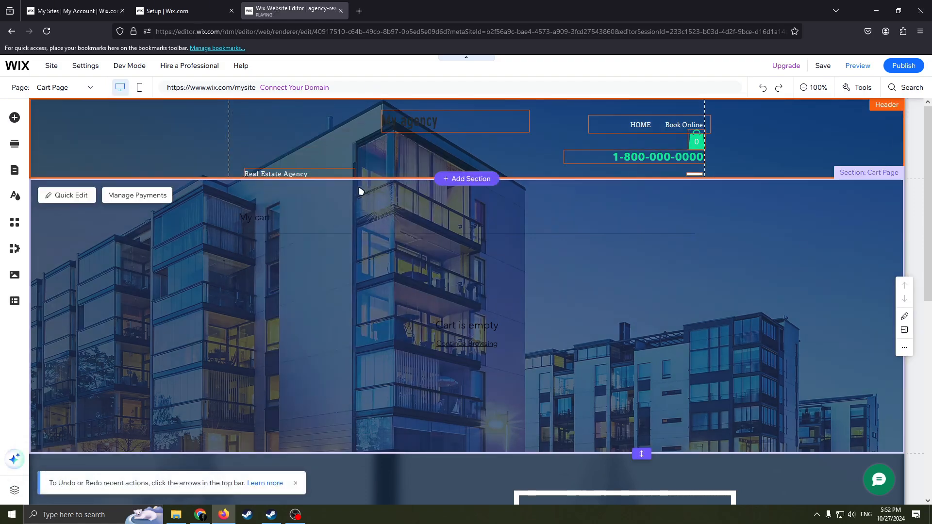
View the upload options for adding an image from the computer and close them without uploading anything.
left_click(15, 117)
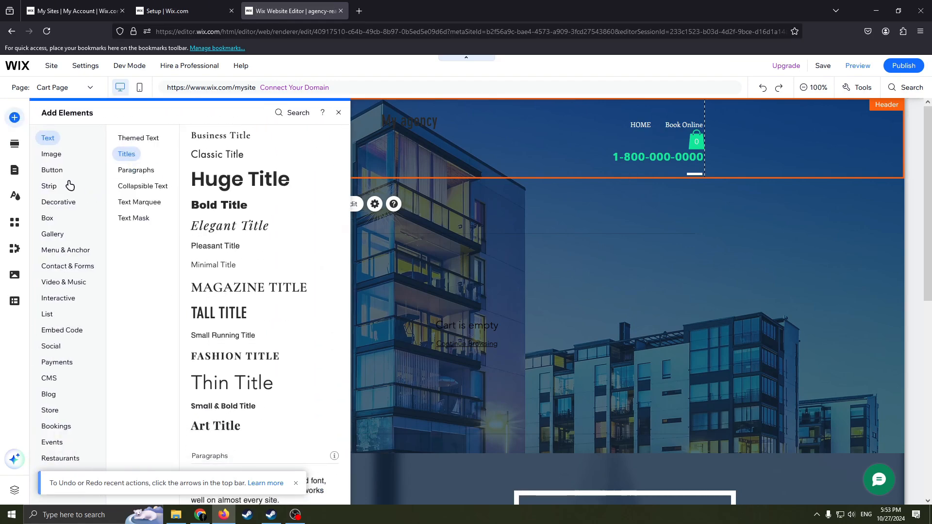
left_click(51, 154)
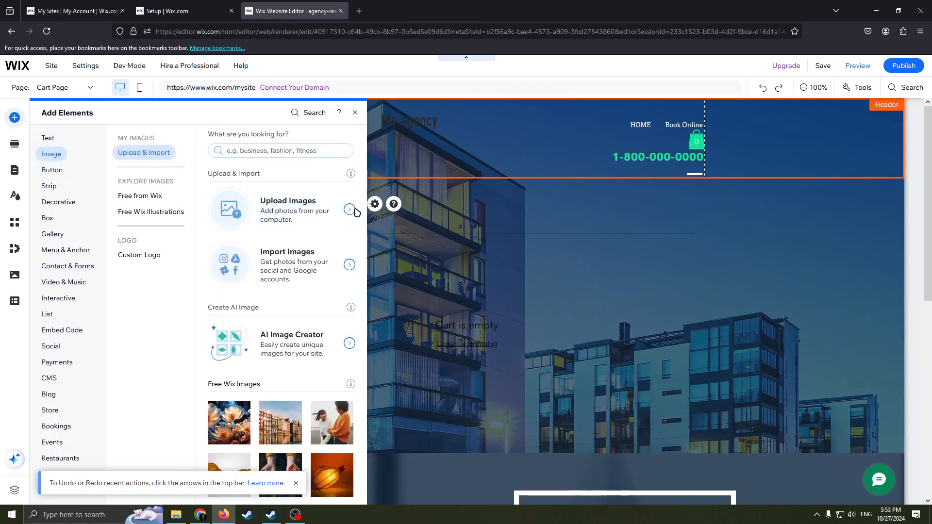
left_click(349, 210)
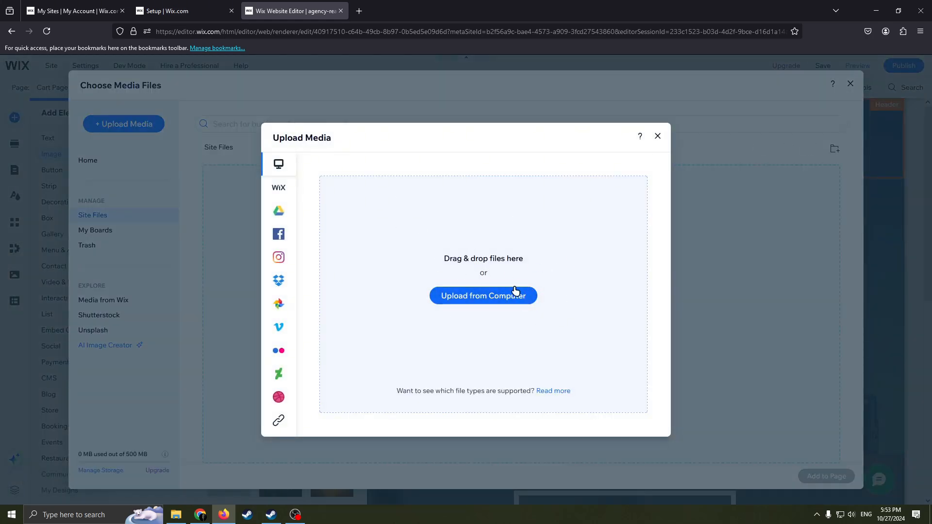
left_click(658, 138)
left_click(850, 83)
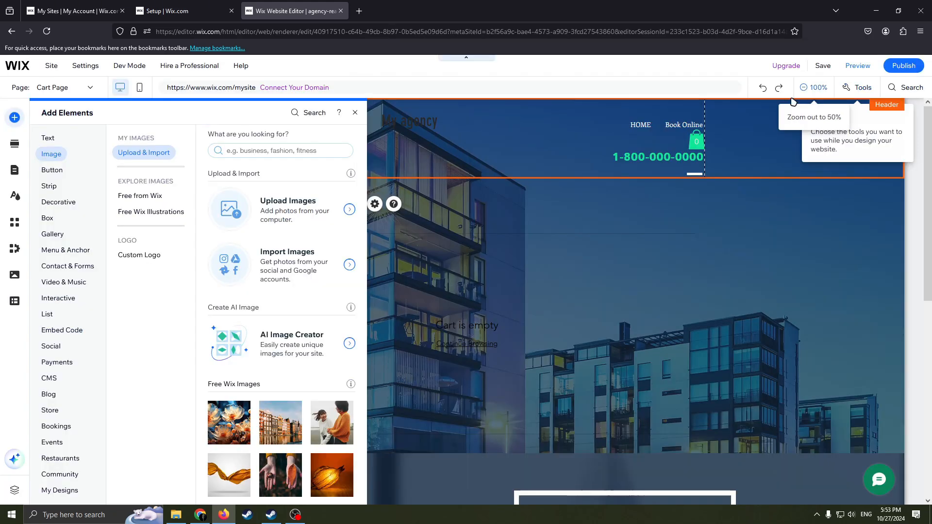
left_click(355, 115)
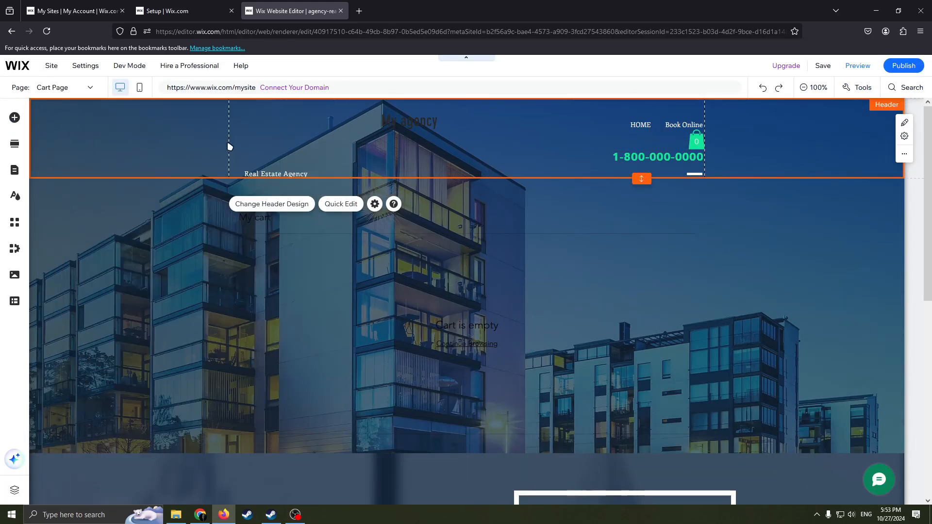
Look over the header's phone number text and the Cart Page content down to the footer.
double_click(637, 158)
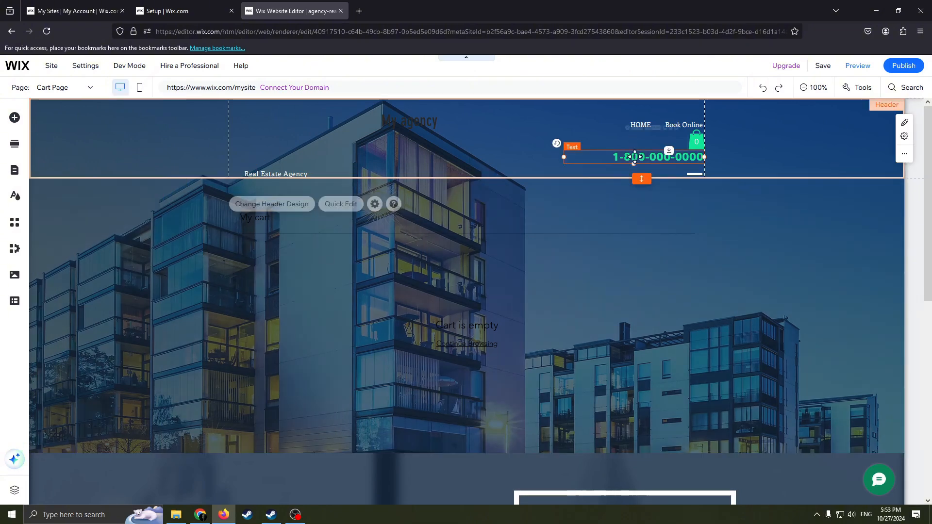
left_click(844, 164)
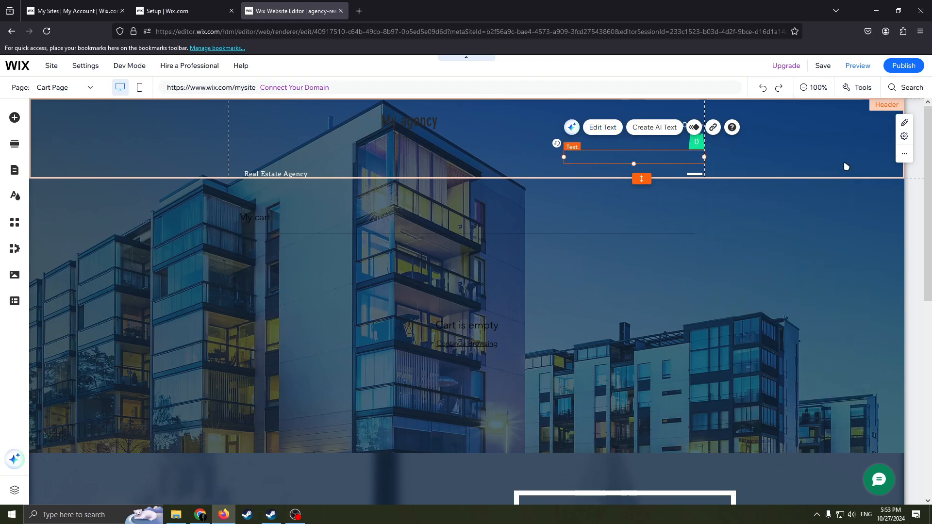
left_click(462, 158)
scroll(635, 235, "down", 8)
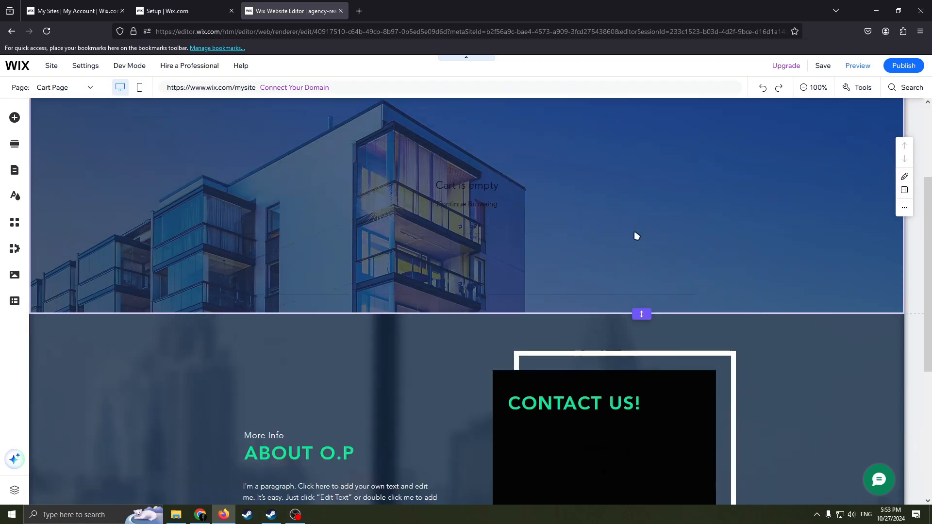
scroll(590, 262, "up", 4)
scroll(612, 281, "down", 4)
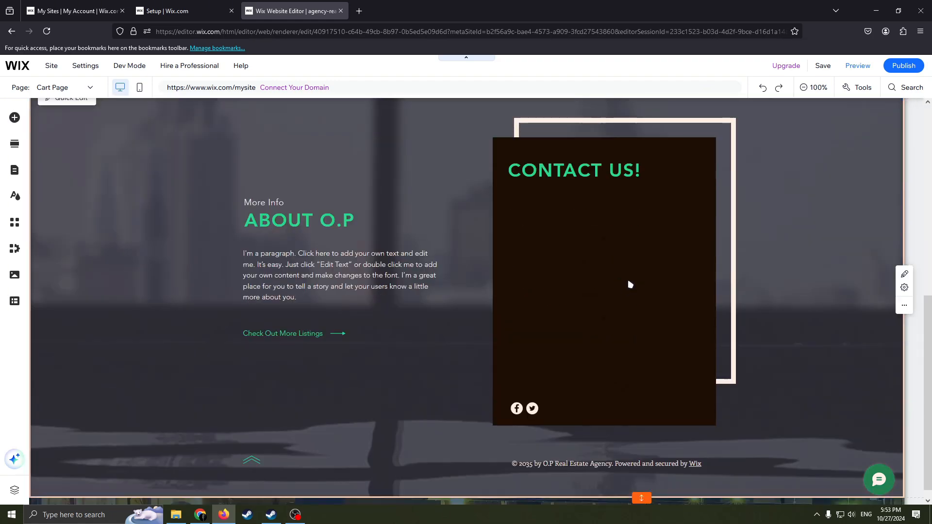
scroll(594, 312, "up", 8)
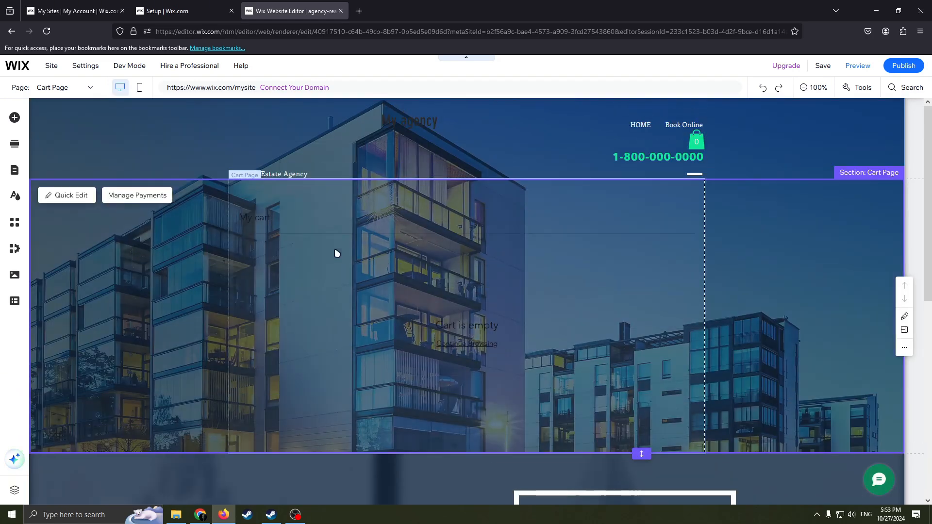
scroll(355, 291, "down", 8)
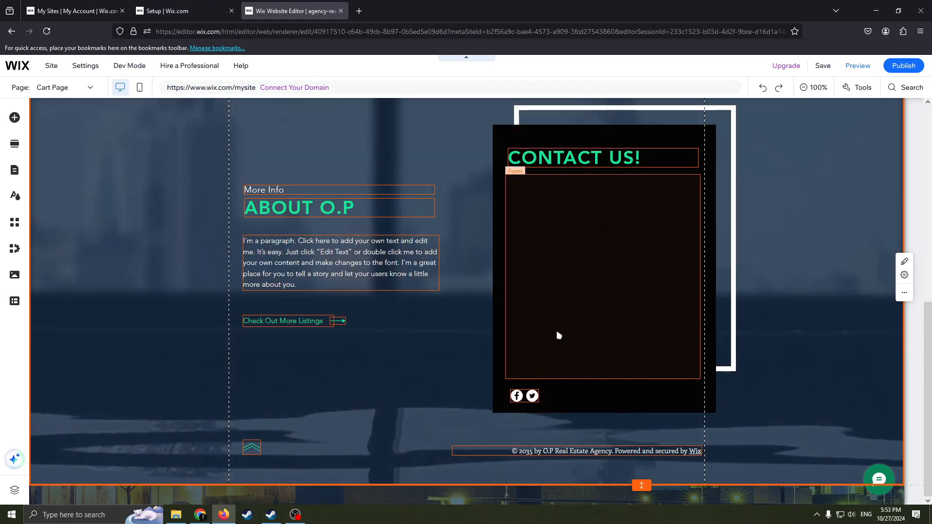
scroll(413, 340, "up", 4)
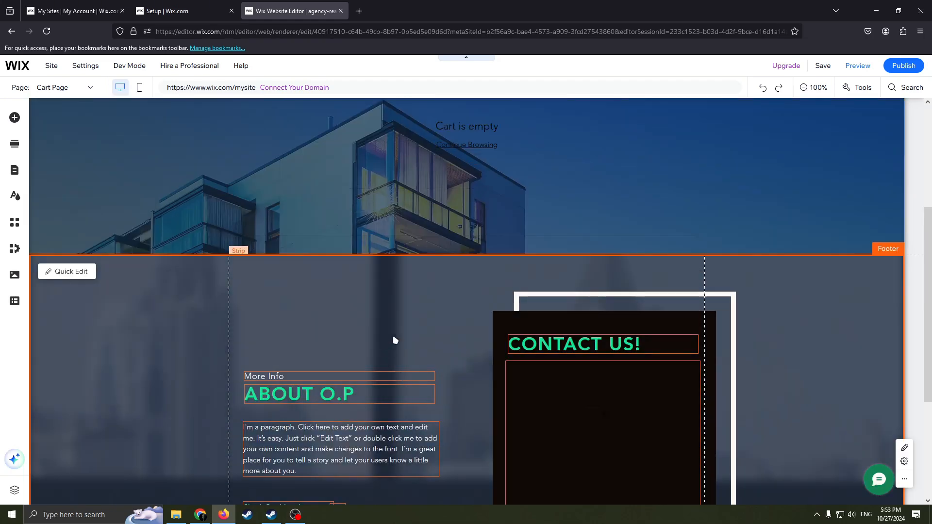
Add the Welcome section design with the sand dunes background and centred "WELCOME" box directly below the header.
left_click(15, 144)
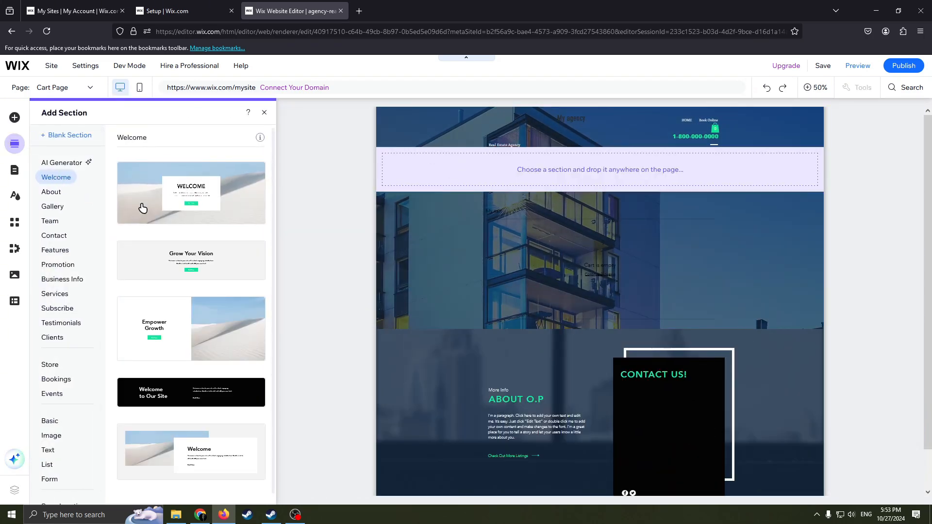
left_click_drag(224, 194, 420, 194)
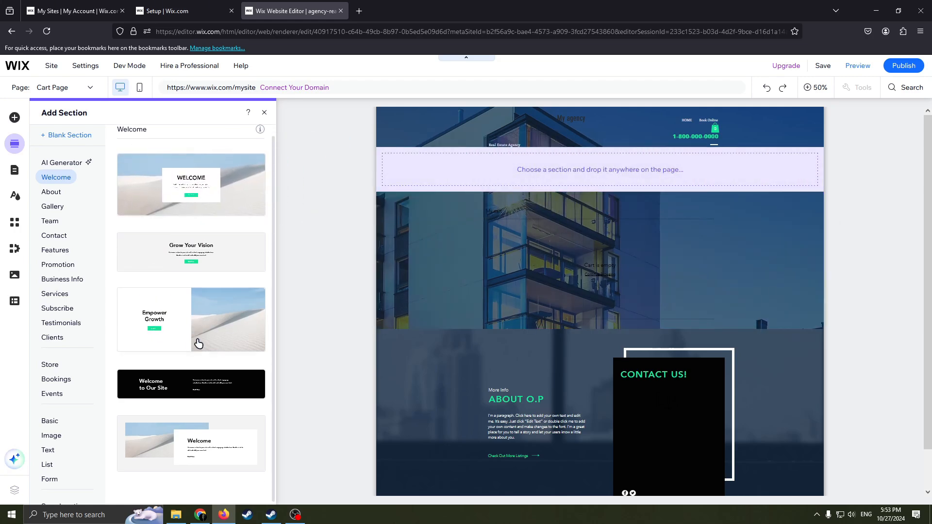
left_click_drag(204, 211, 589, 178)
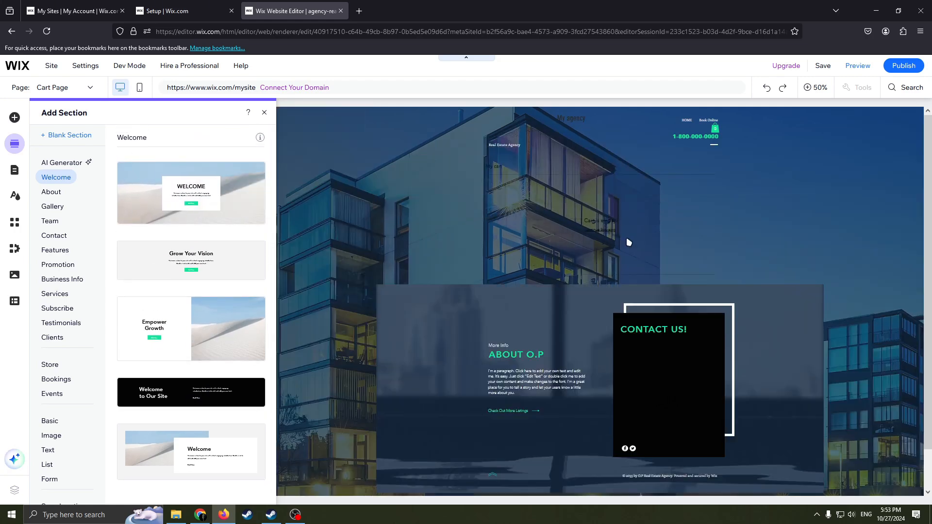
Review the new Welcome section together with the header above it and the cart section and footer below it.
scroll(468, 342, "down", 2)
scroll(500, 325, "up", 2)
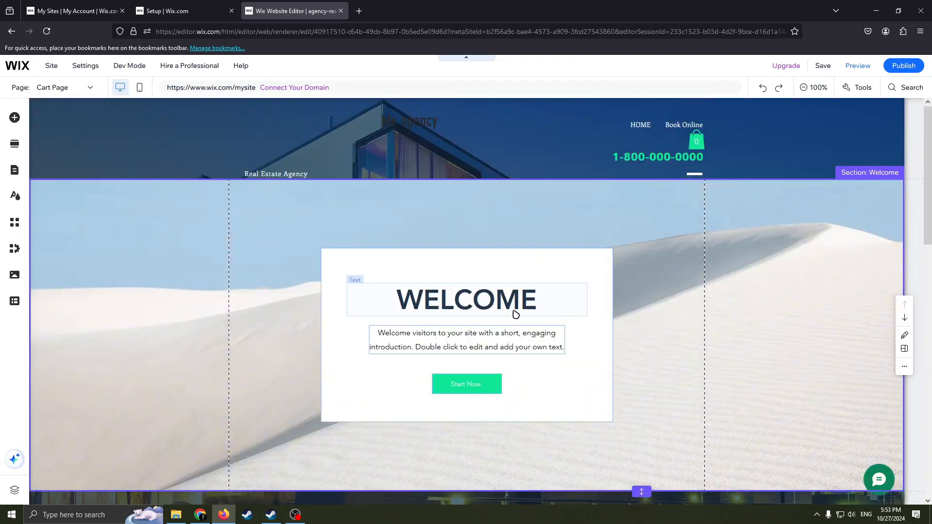
scroll(583, 335, "down", 3)
scroll(602, 331, "up", 3)
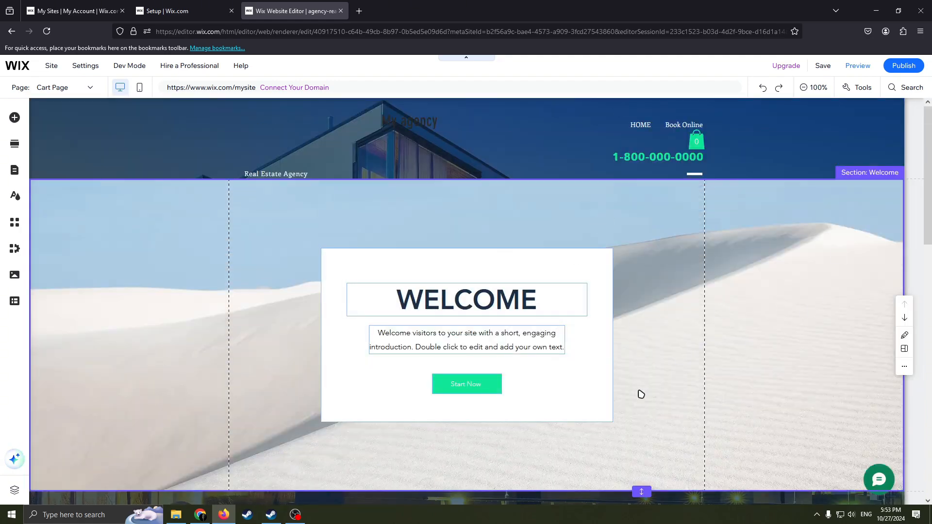
scroll(639, 391, "down", 2)
scroll(679, 379, "up", 2)
scroll(641, 223, "down", 4)
scroll(585, 247, "down", 3)
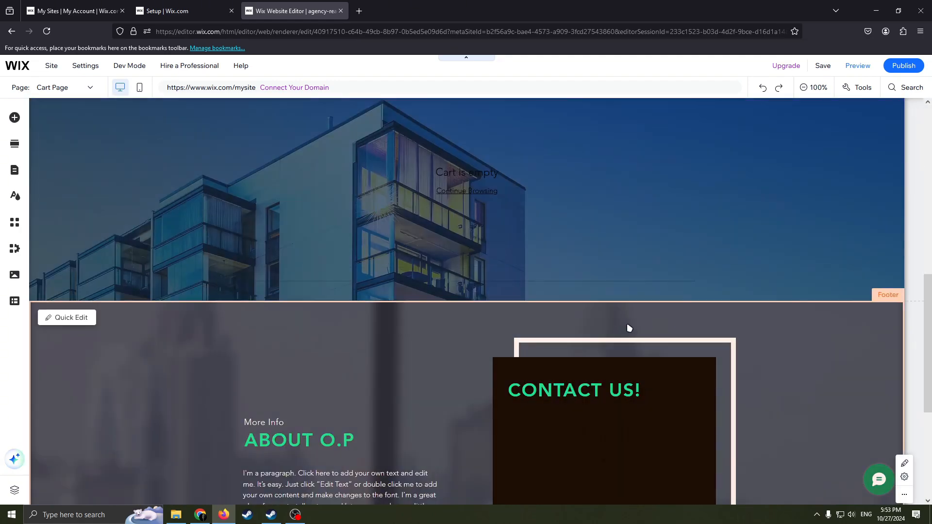
scroll(623, 306, "up", 6)
scroll(597, 273, "down", 6)
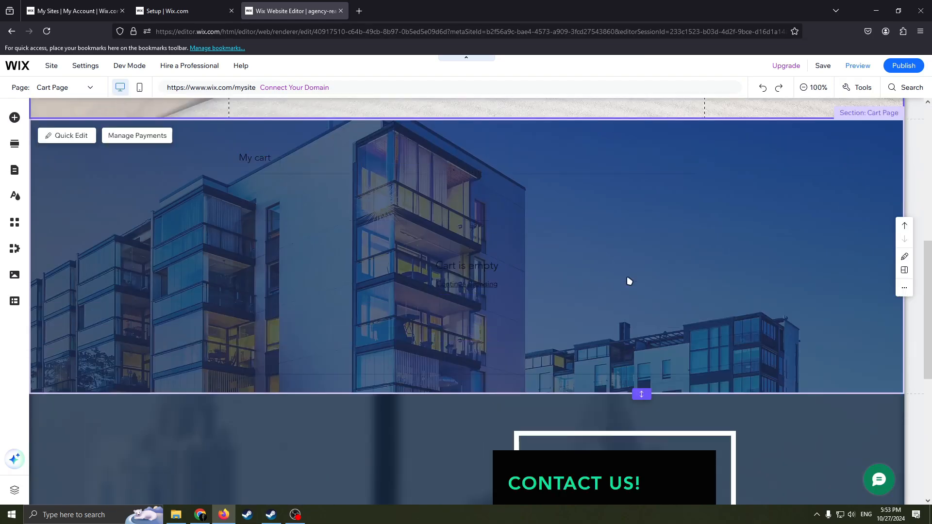
scroll(630, 285, "up", 6)
scroll(612, 277, "down", 10)
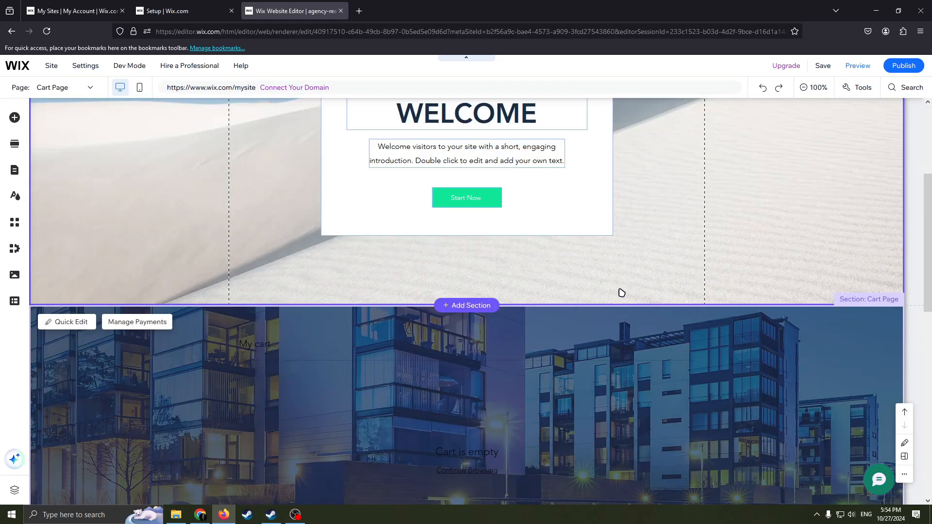
scroll(578, 340, "up", 4)
scroll(590, 279, "up", 5)
scroll(597, 279, "down", 2)
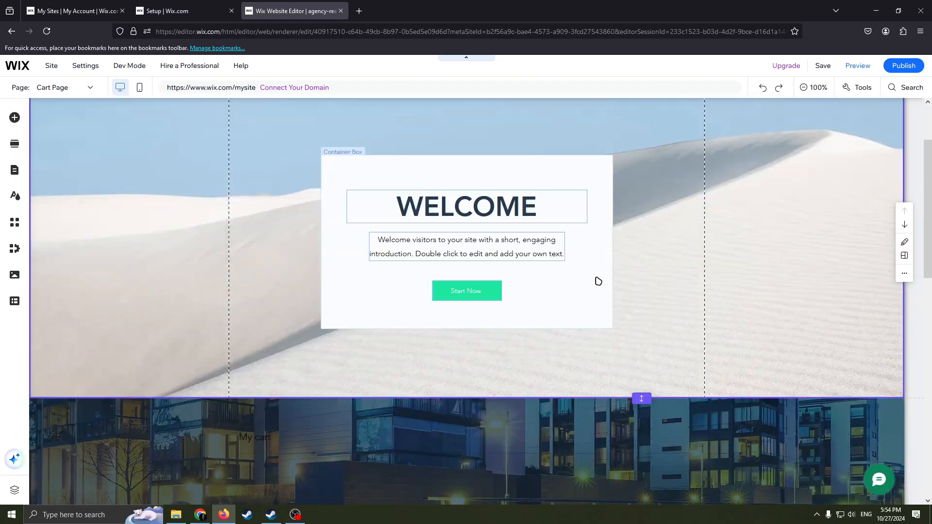
scroll(538, 258, "up", 2)
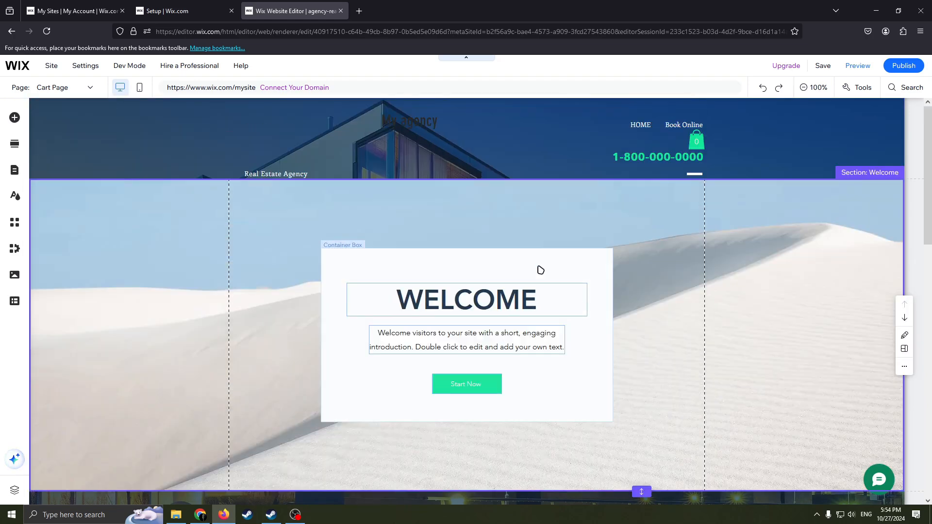
scroll(559, 275, "down", 1)
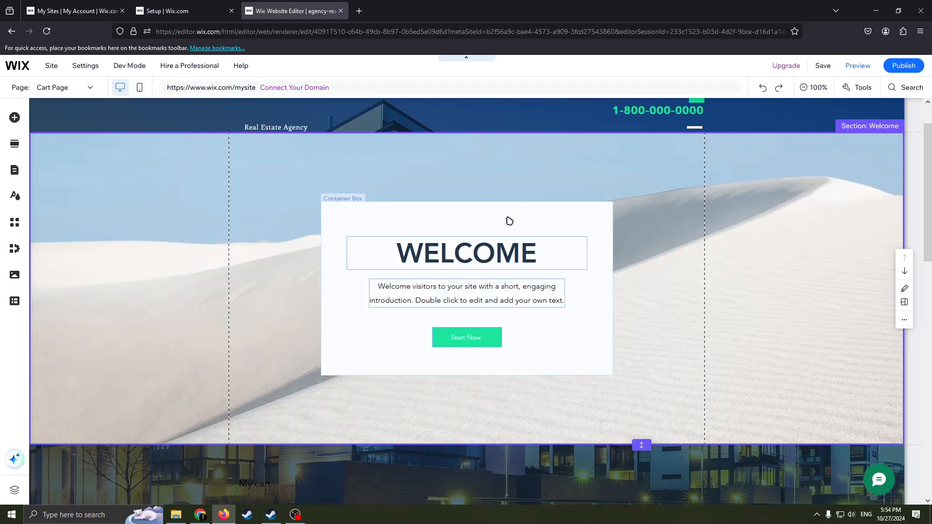
scroll(521, 252, "up", 1)
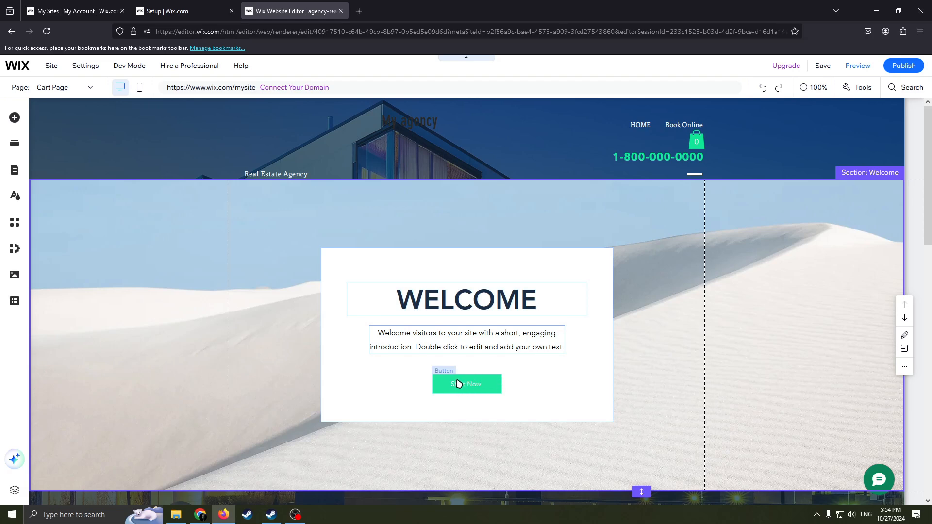
Replace the Welcome box's "Start Now" button with the rounded pale blue "JOIN US" button, placed beneath the introduction text.
right_click(459, 384)
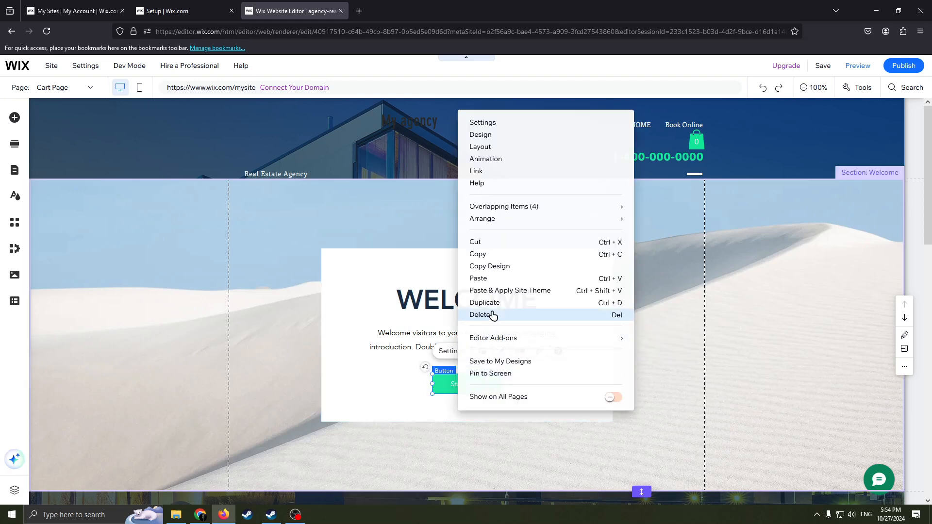
left_click(493, 316)
left_click(15, 117)
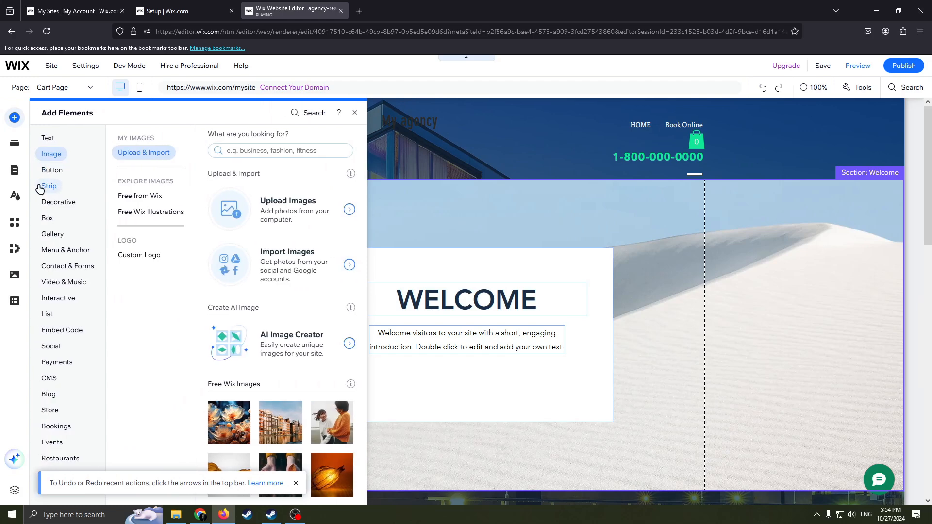
left_click(51, 170)
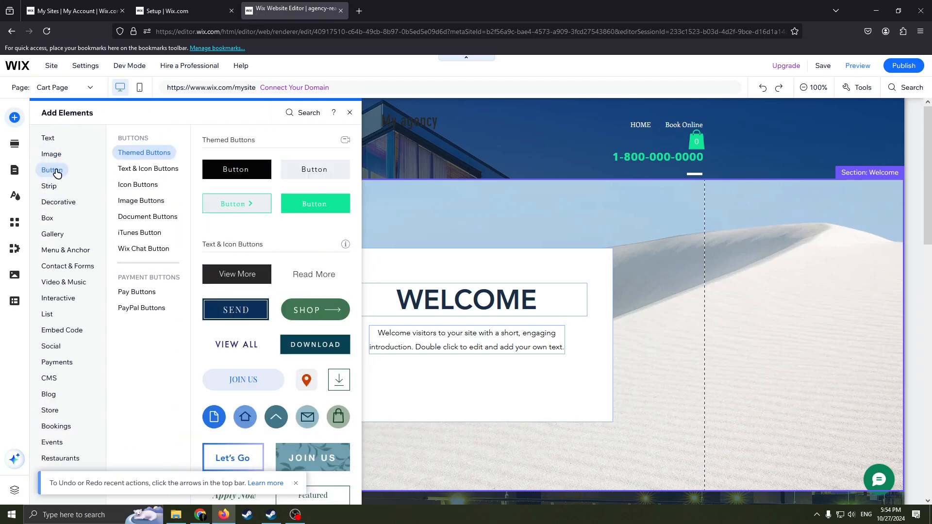
scroll(293, 252, "down", 2)
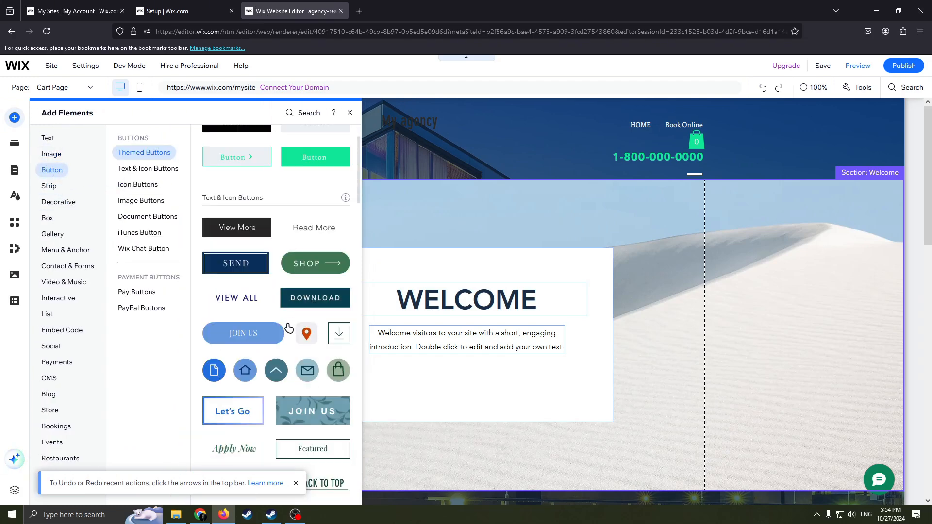
scroll(288, 328, "down", 2)
scroll(284, 286, "down", 4)
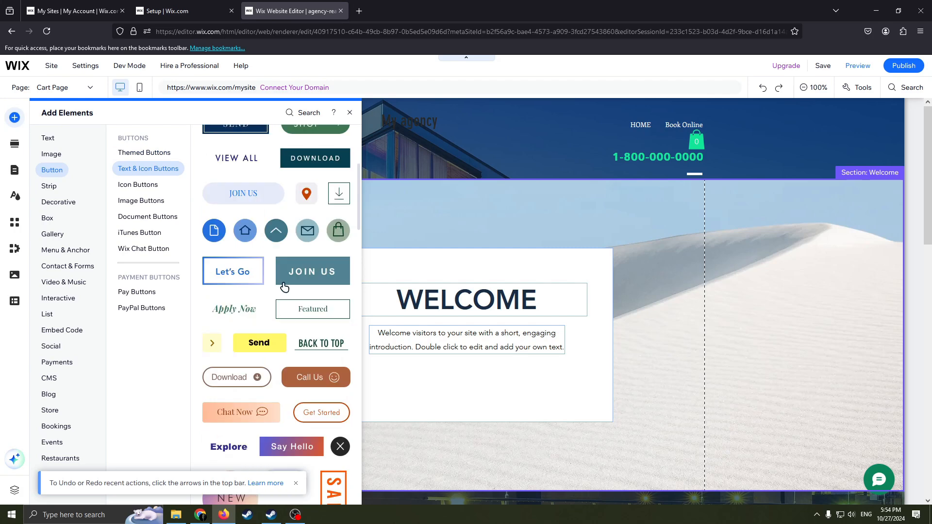
scroll(286, 287, "up", 2)
scroll(305, 327, "down", 2)
left_click_drag(259, 198, 462, 388)
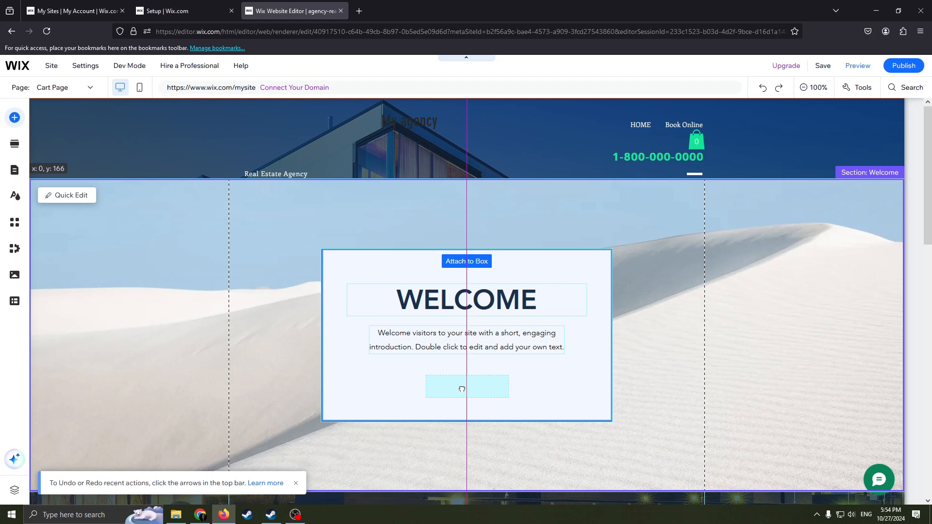
mouse_move(462, 389)
left_mouse_down()
mouse_move(427, 387)
mouse_move(450, 403)
mouse_move(485, 383)
mouse_move(496, 360)
mouse_move(457, 389)
mouse_move(463, 384)
left_mouse_up()
left_click(514, 393)
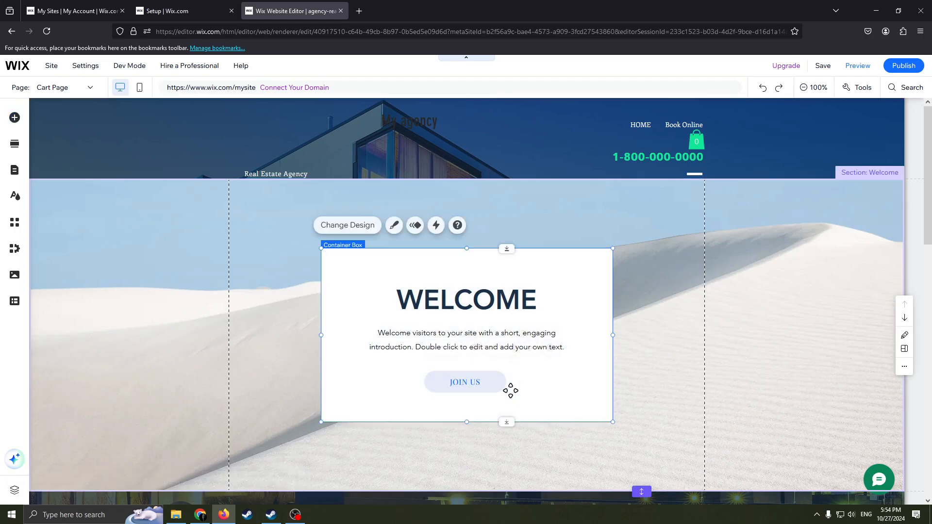
Examine the web address and phone number link options for the "JOIN US" button and close them without setting a link.
left_click(467, 380)
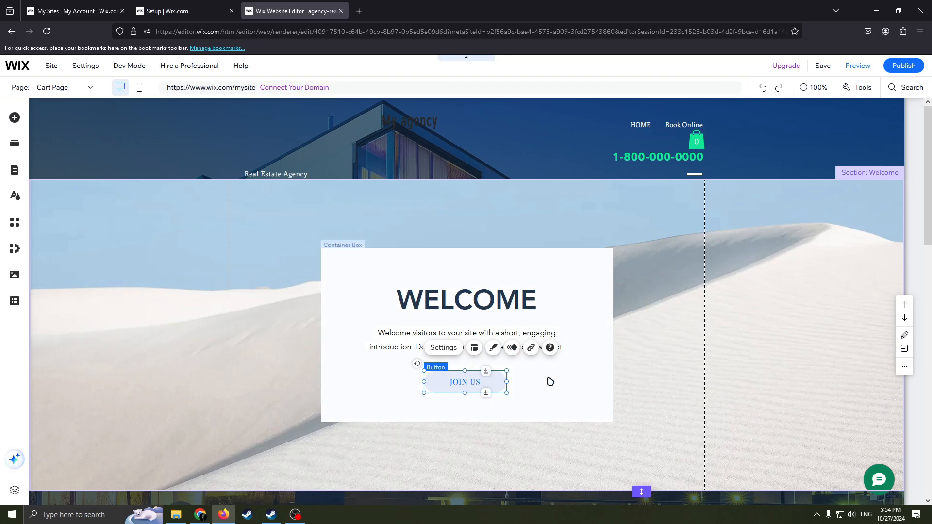
left_click(531, 349)
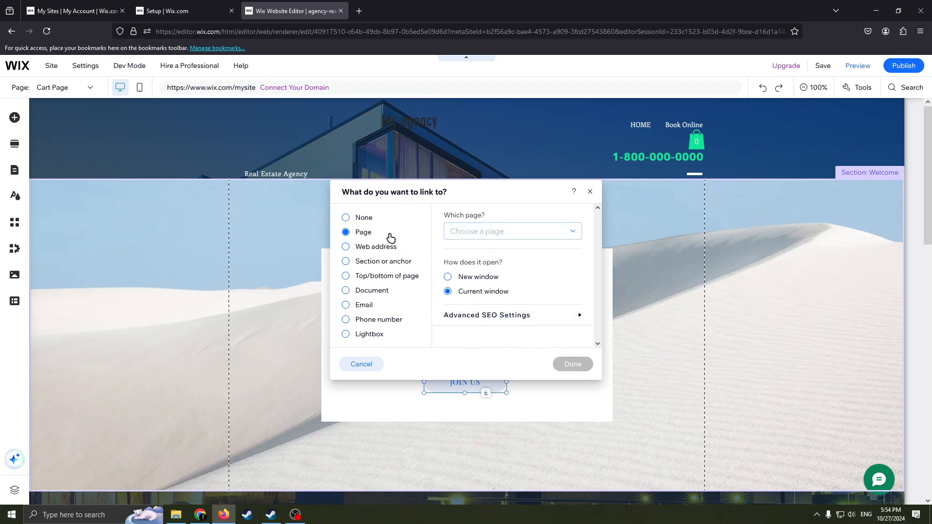
left_click(347, 247)
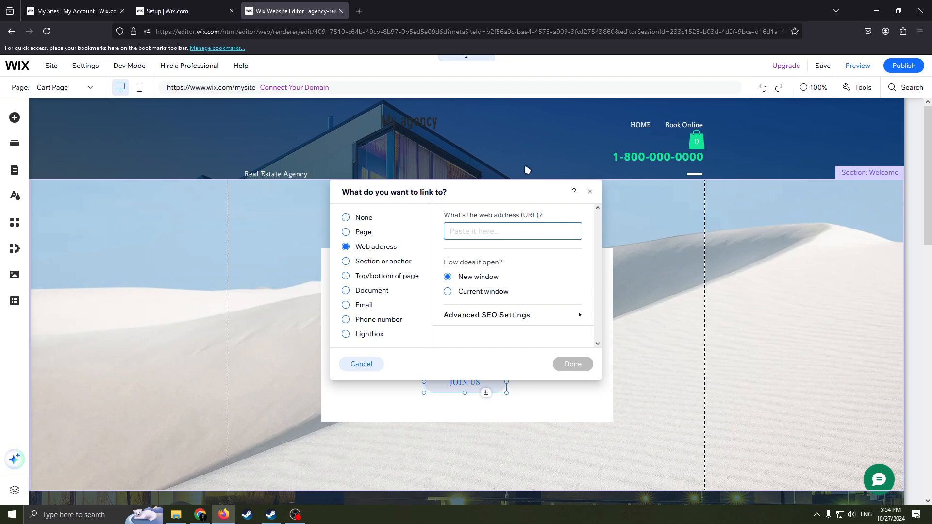
left_click(476, 261)
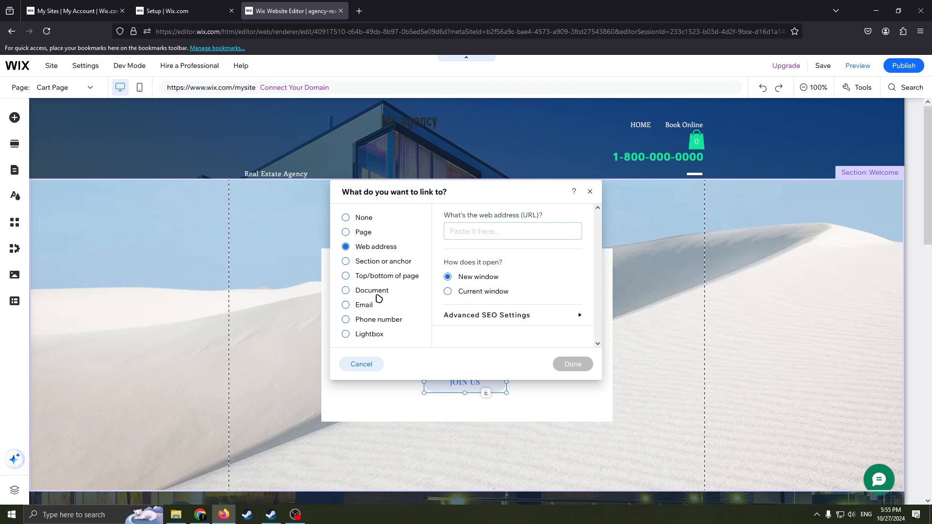
left_click(356, 320)
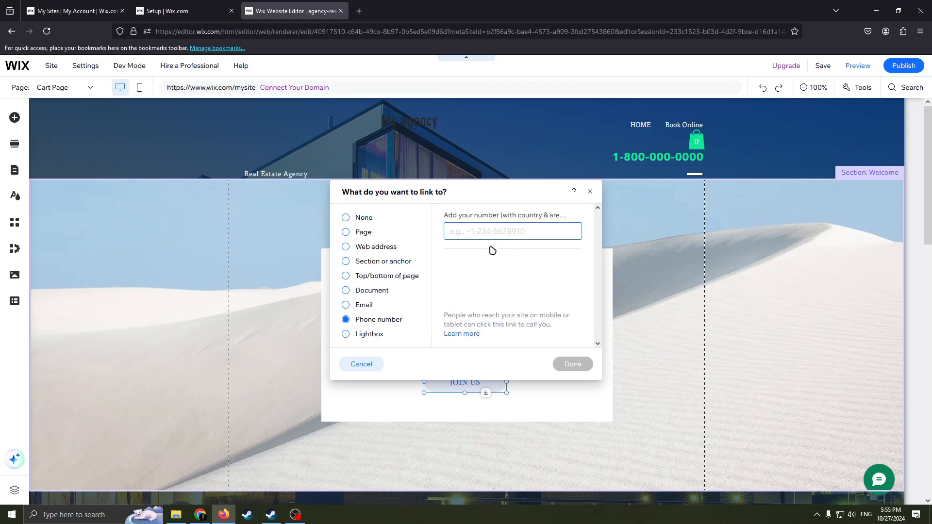
mouse_move(584, 216)
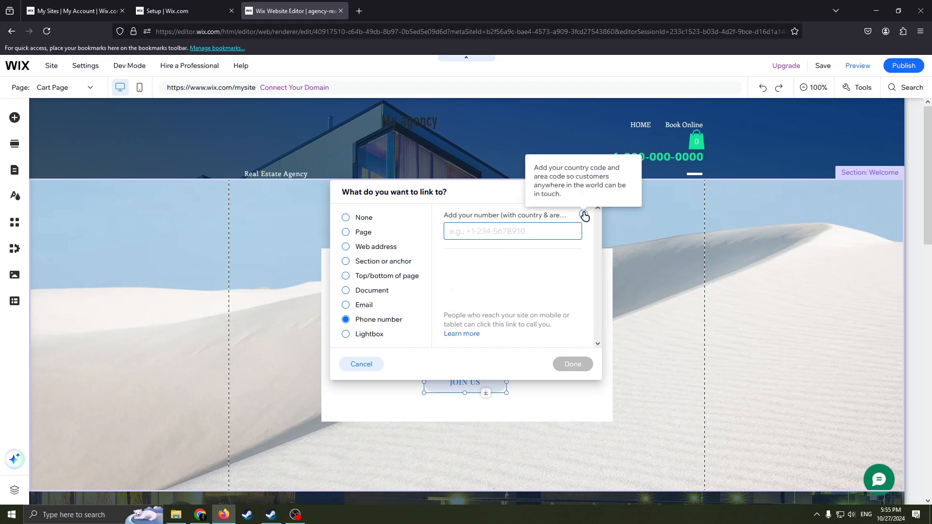
key("Escape")
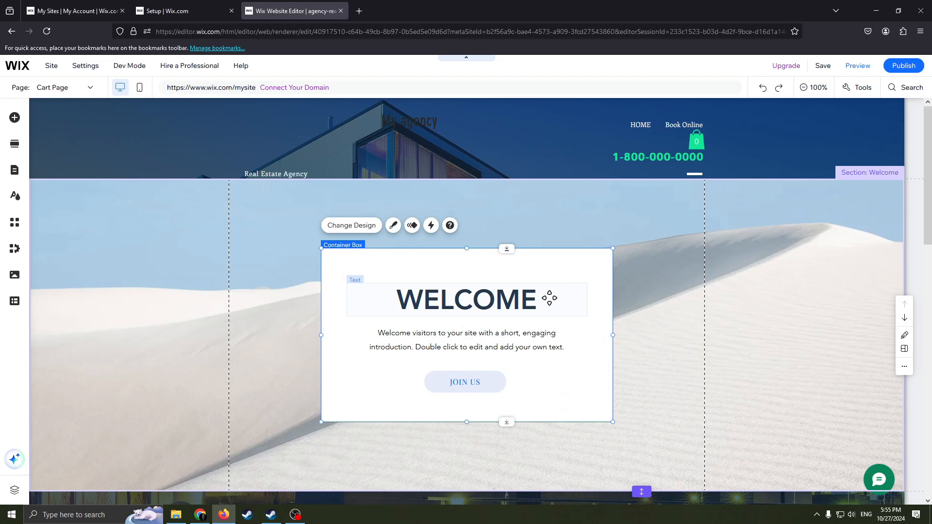
Shorten the Welcome section's white container box slightly by raising its bottom edge.
scroll(550, 298, "down", 3)
scroll(543, 314, "up", 3)
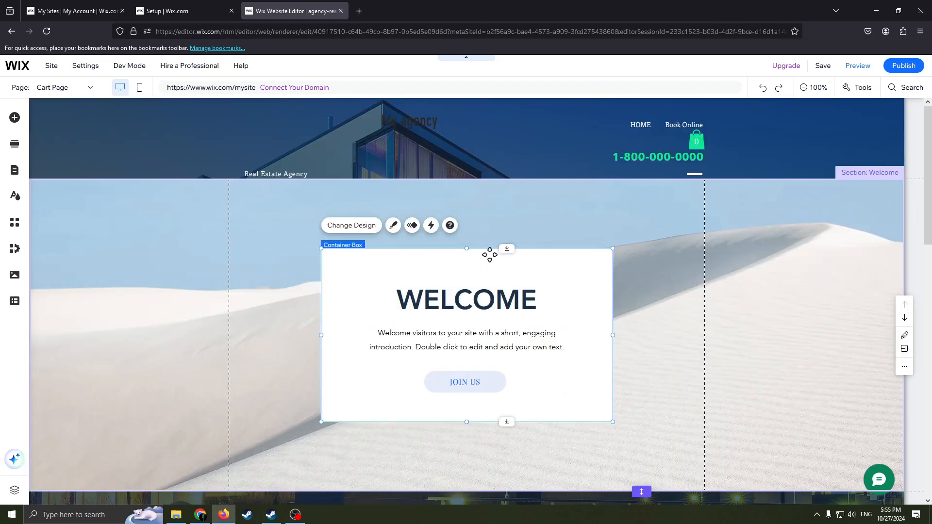
scroll(502, 410, "down", 1)
mouse_move(506, 376)
left_mouse_down()
mouse_move(508, 412)
mouse_move(514, 354)
mouse_move(514, 363)
left_mouse_up()
scroll(641, 387, "down", 5)
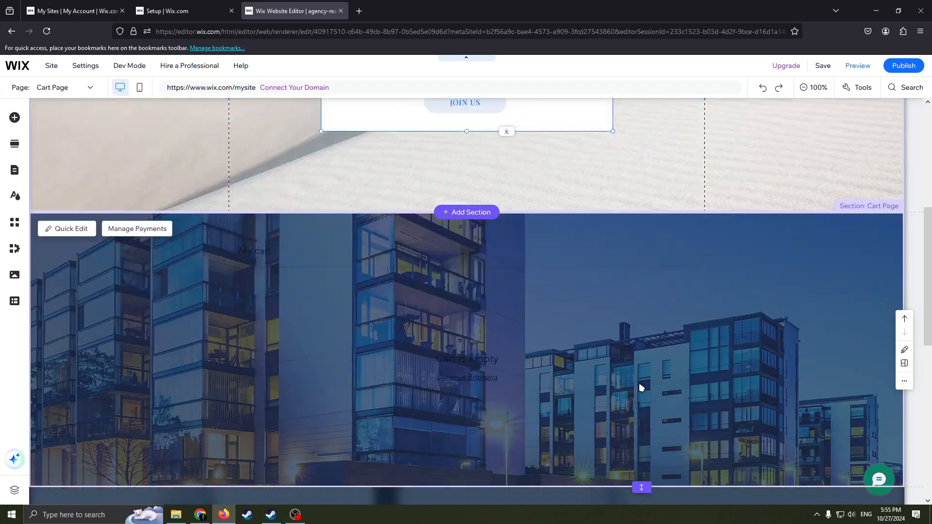
Publish the agency website and open its live version for viewing.
scroll(641, 387, "down", 4)
scroll(635, 389, "up", 2)
scroll(656, 329, "up", 3)
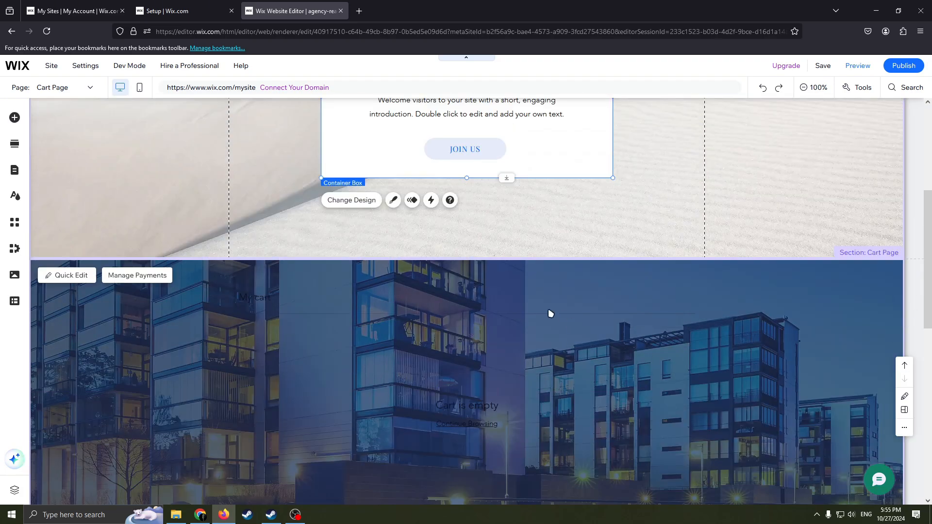
scroll(551, 313, "up", 5)
scroll(578, 368, "down", 4)
scroll(587, 387, "up", 4)
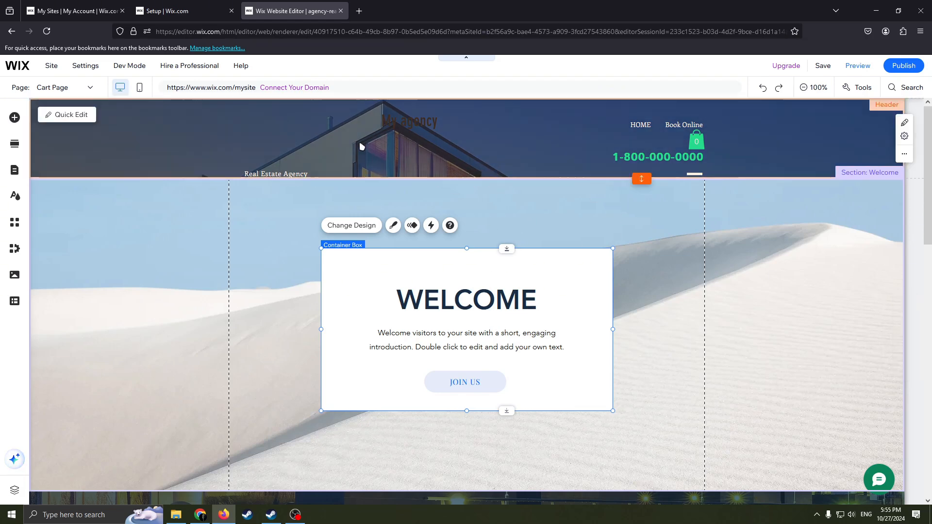
left_click(908, 67)
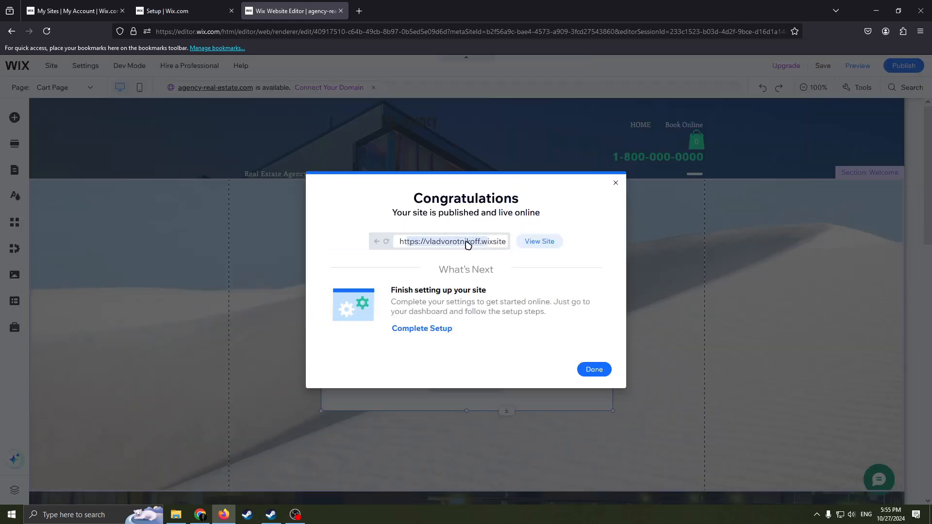
left_click(529, 242)
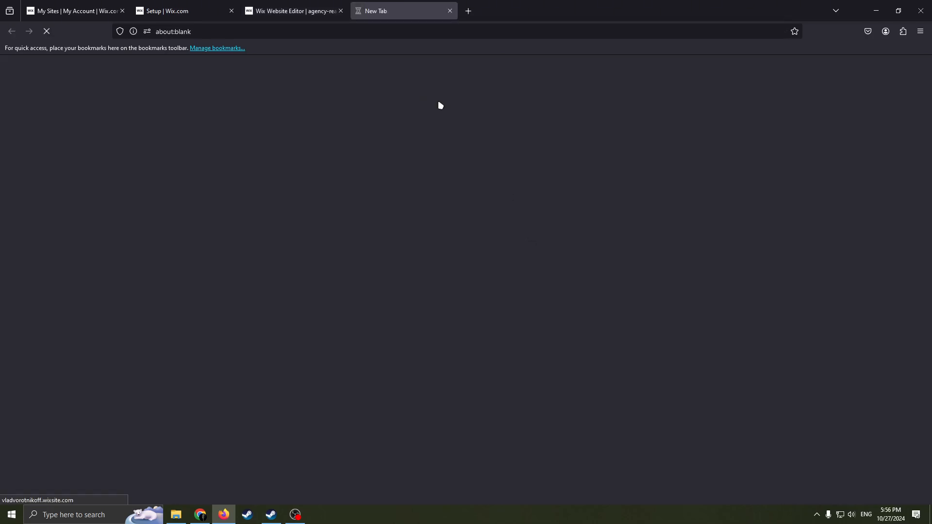
Review the published home page from the header and Royal Oaks section through Property Info to the About and Contact sections.
scroll(462, 212, "down", 3)
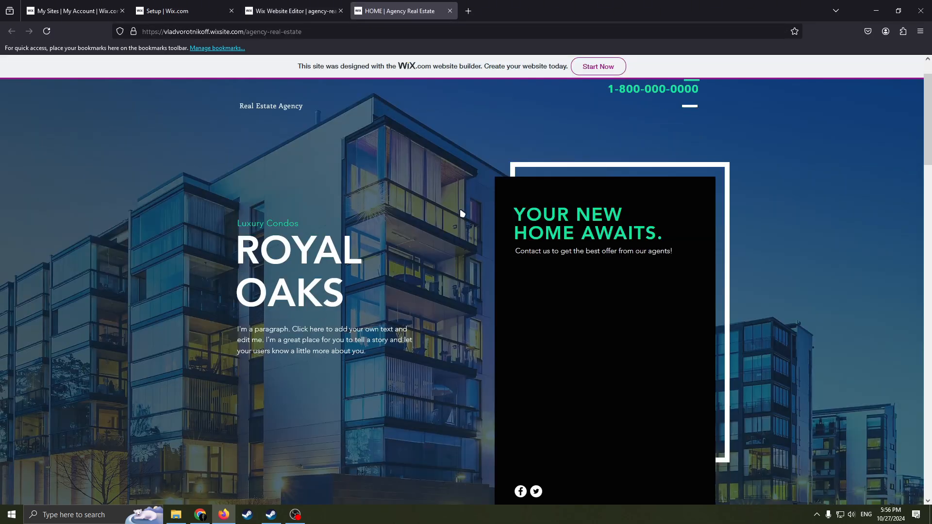
scroll(448, 241, "up", 3)
scroll(433, 245, "down", 4)
scroll(420, 248, "up", 4)
scroll(410, 250, "down", 10)
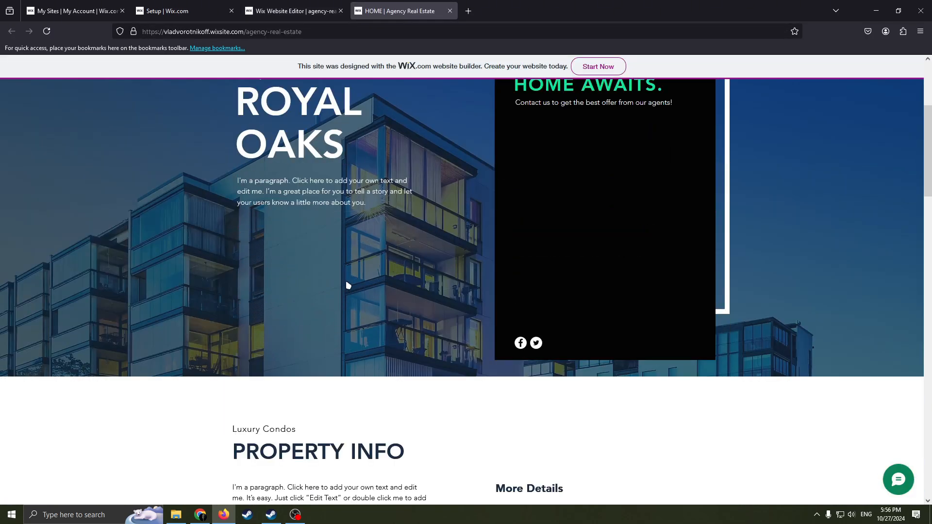
scroll(404, 286, "up", 15)
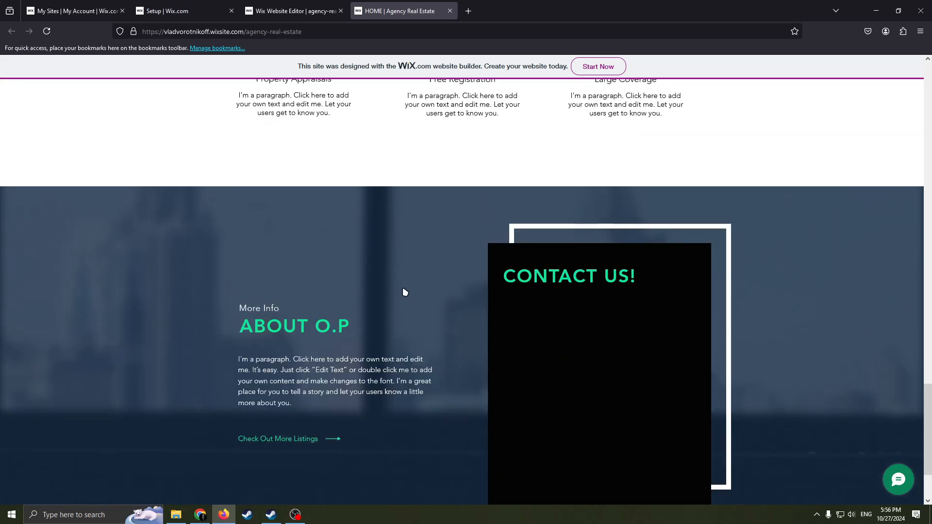
scroll(415, 272, "down", 5)
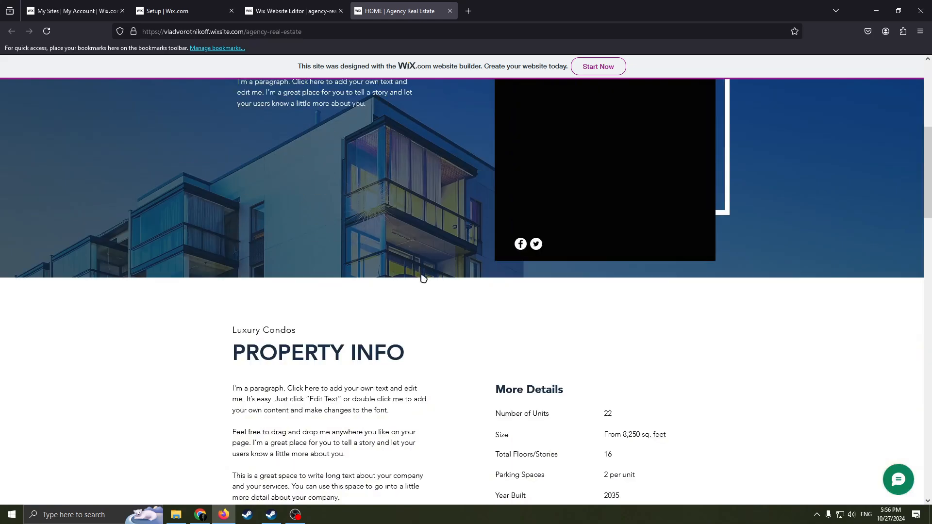
scroll(422, 272, "up", 5)
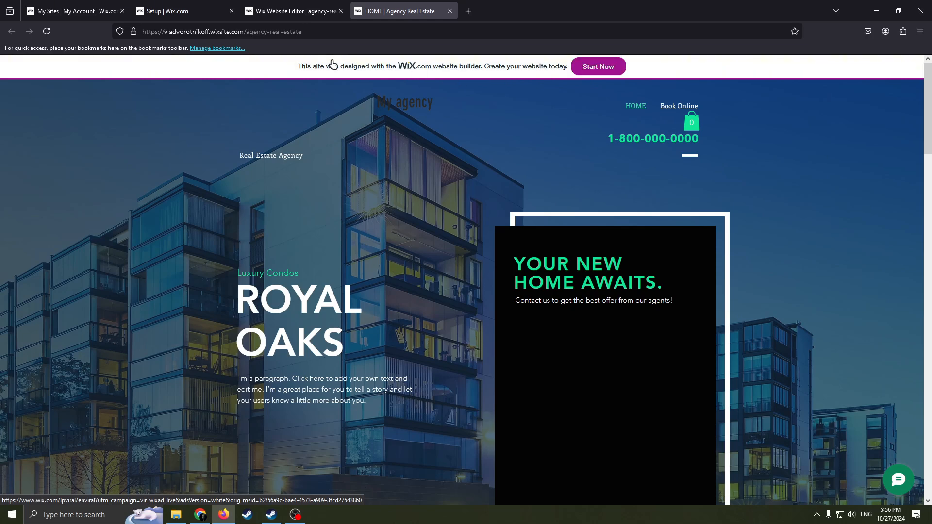
scroll(437, 131, "down", 1)
scroll(430, 68, "up", 1)
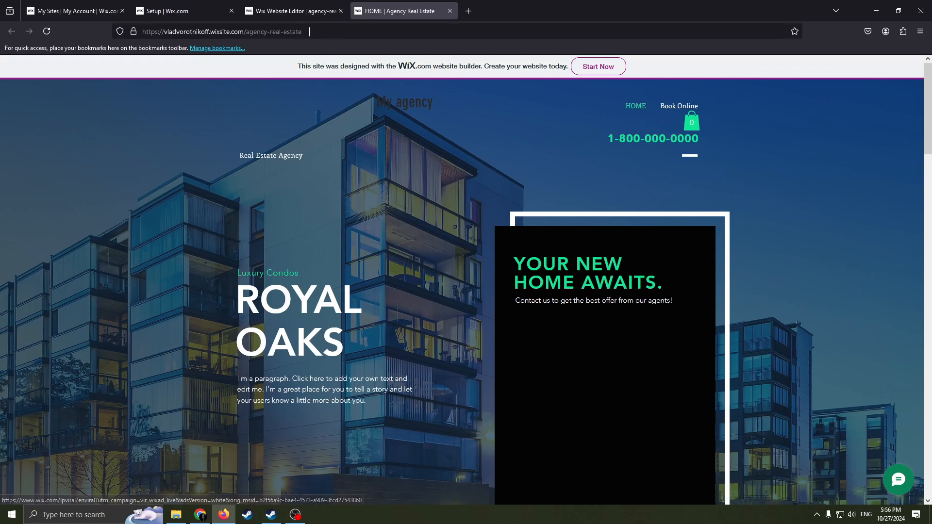
Return to the site's dashboard setup page and open the Premium plan upgrade options.
left_click(288, 11)
left_click(181, 12)
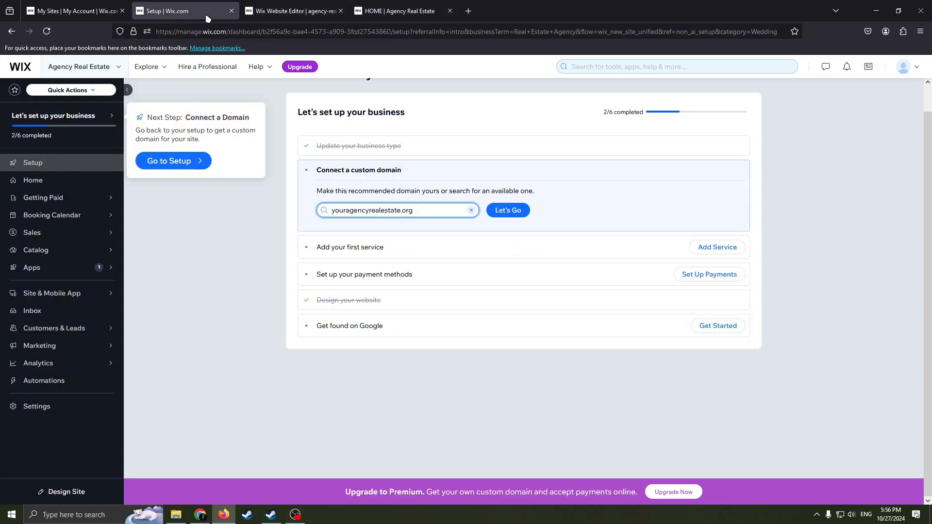
left_click(299, 66)
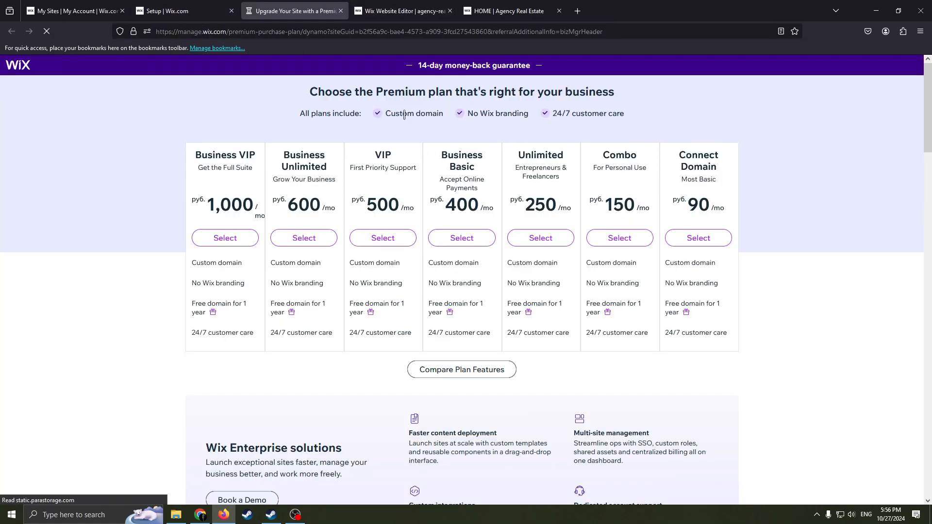
Compare the prices and included features of the Premium plans from Connect Domain to Business VIP, and leave the page without selecting one.
scroll(498, 234, "down", 5)
scroll(509, 224, "up", 5)
scroll(595, 238, "down", 3)
scroll(597, 238, "up", 3)
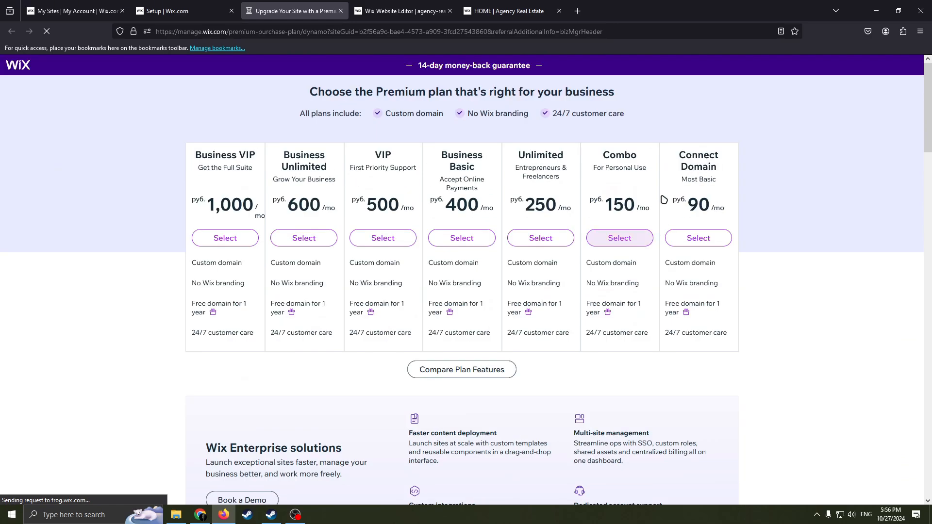
scroll(673, 194, "down", 4)
scroll(646, 228, "up", 4)
scroll(510, 211, "down", 4)
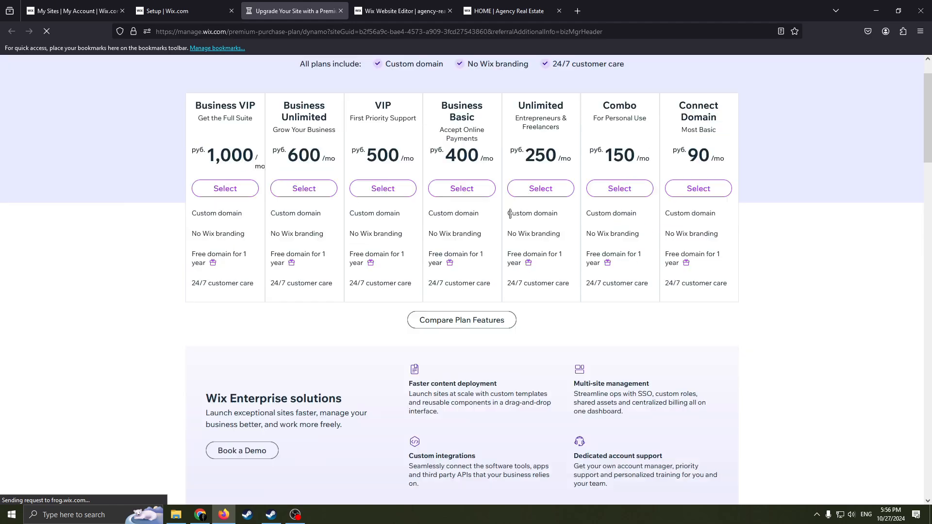
scroll(554, 284, "up", 4)
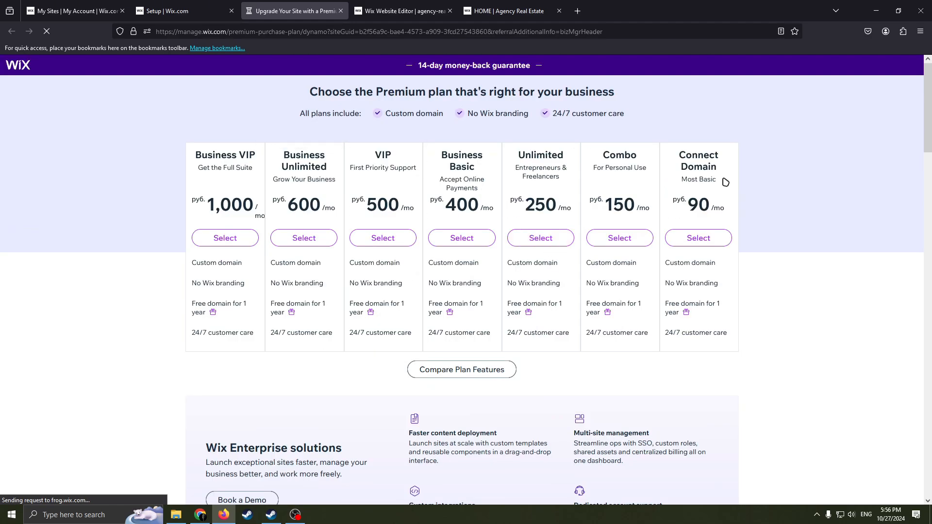
scroll(207, 170, "down", 1)
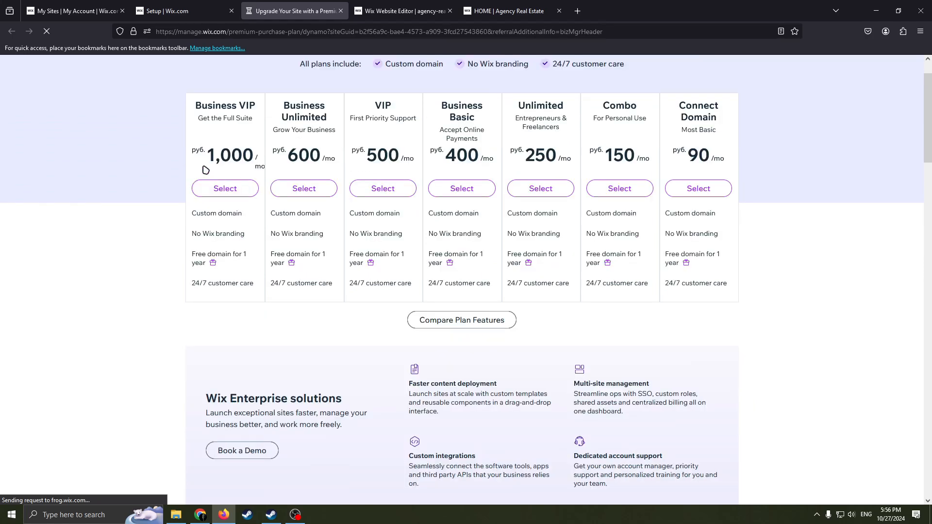
scroll(214, 101, "up", 1)
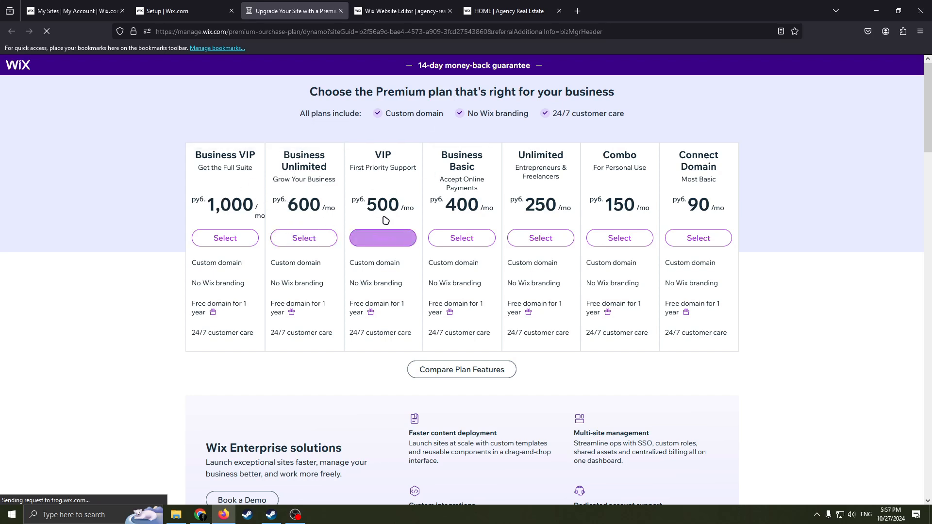
left_click(339, 13)
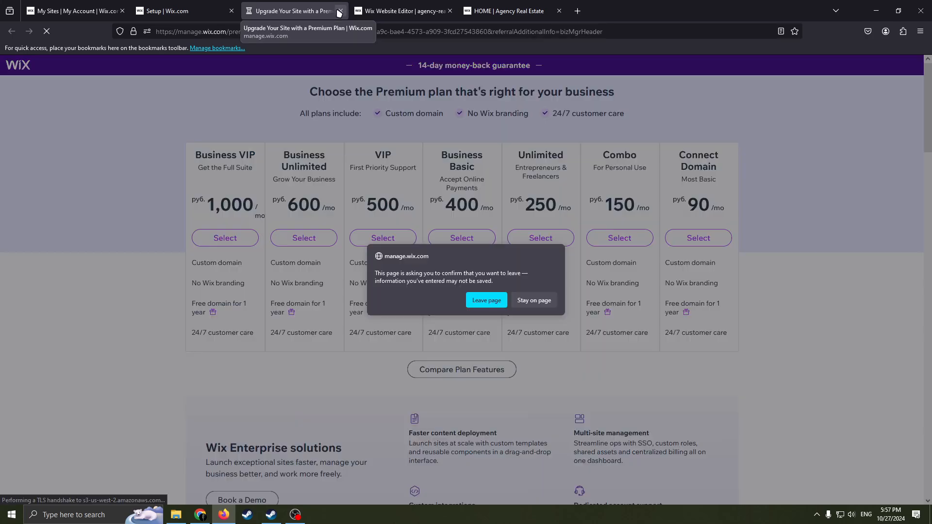
left_click(487, 301)
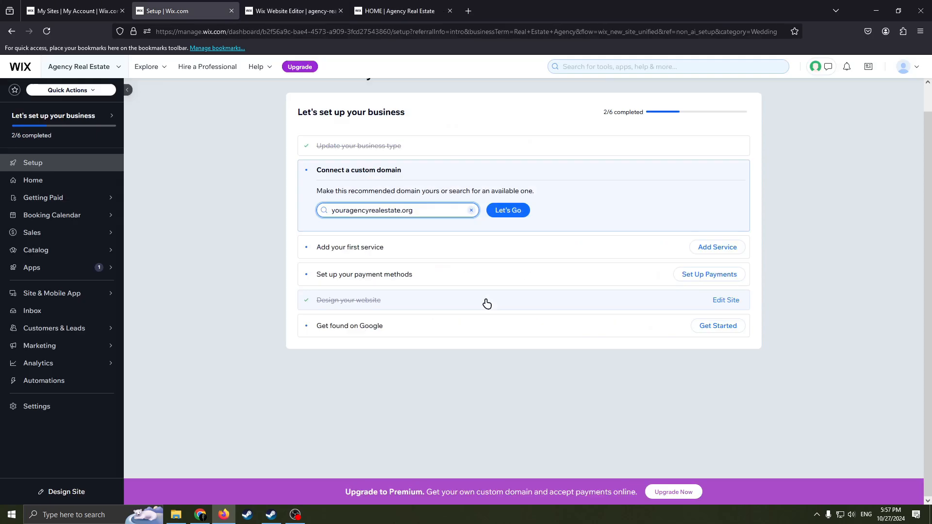